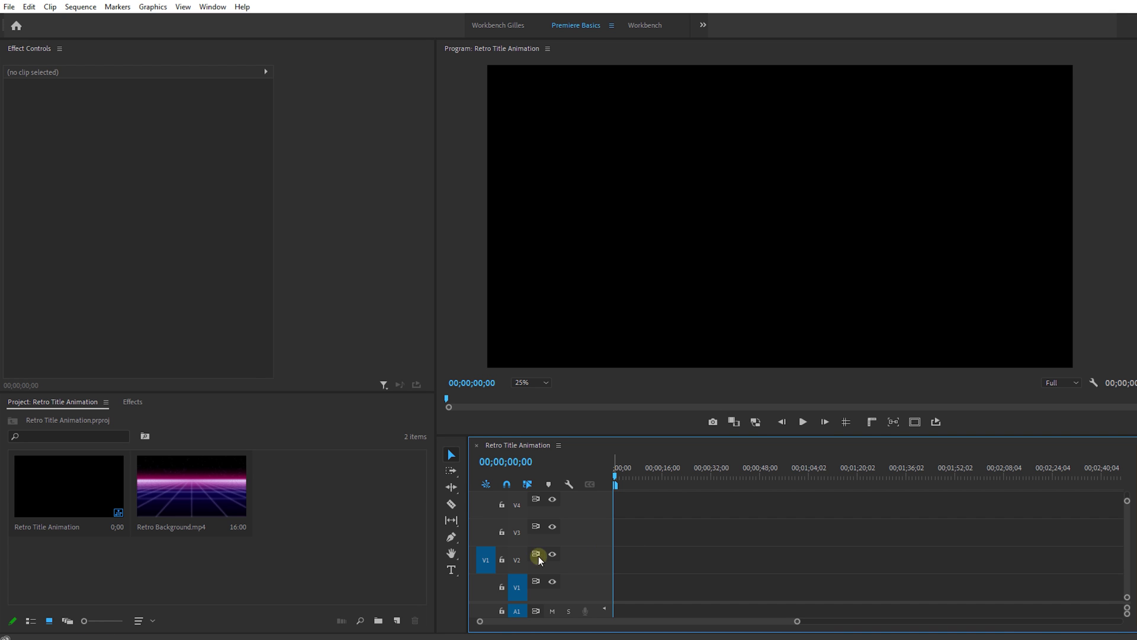
Step: Add a Myriad Pro 'RETRO' title, enlarge it to size 709, and centre it horizontally and vertically
click(451, 569)
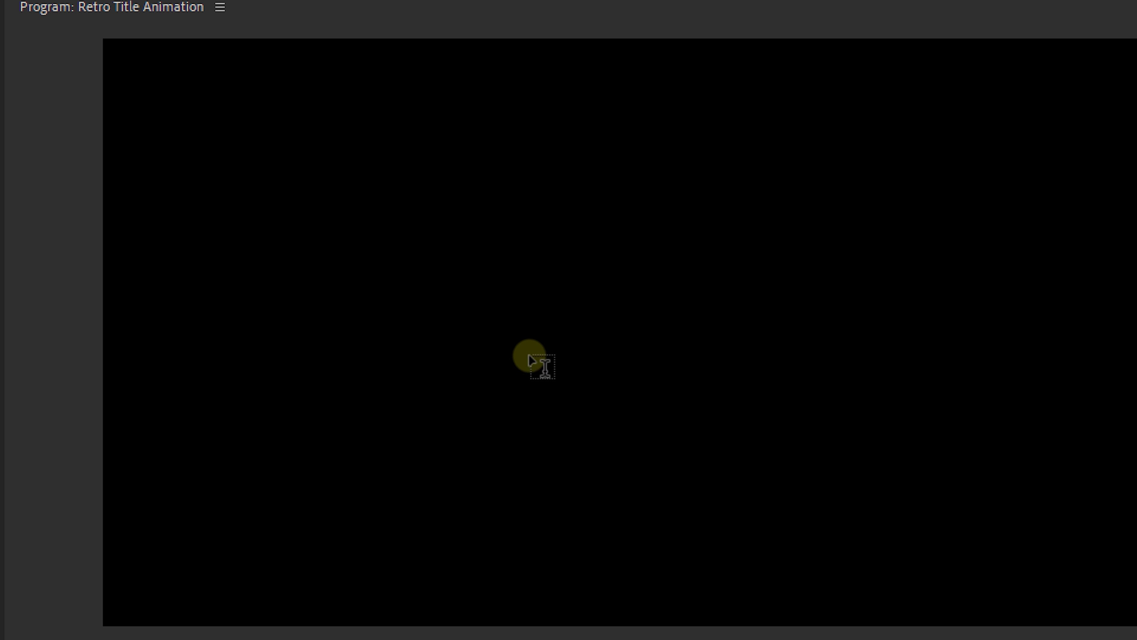
click(532, 327)
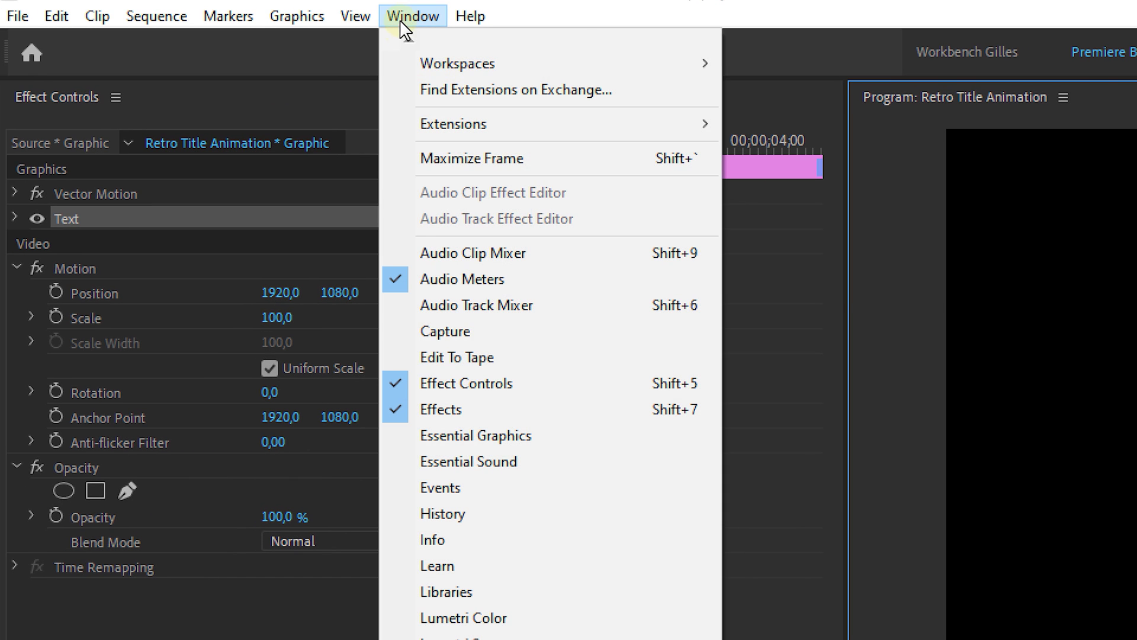
click(486, 436)
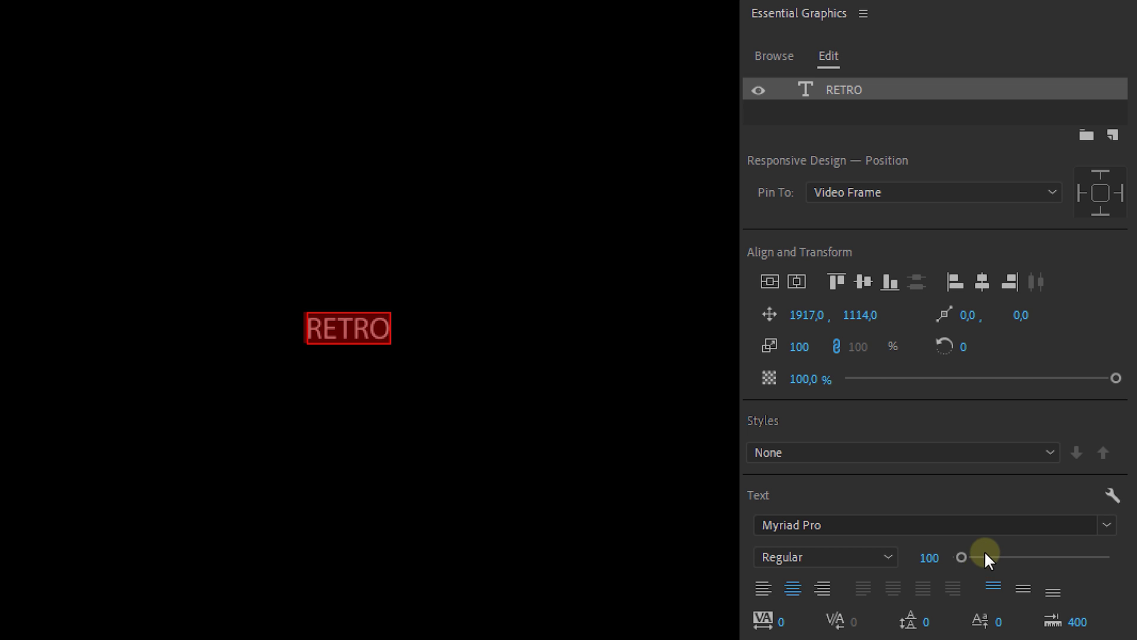
drag(985, 553, 1024, 557)
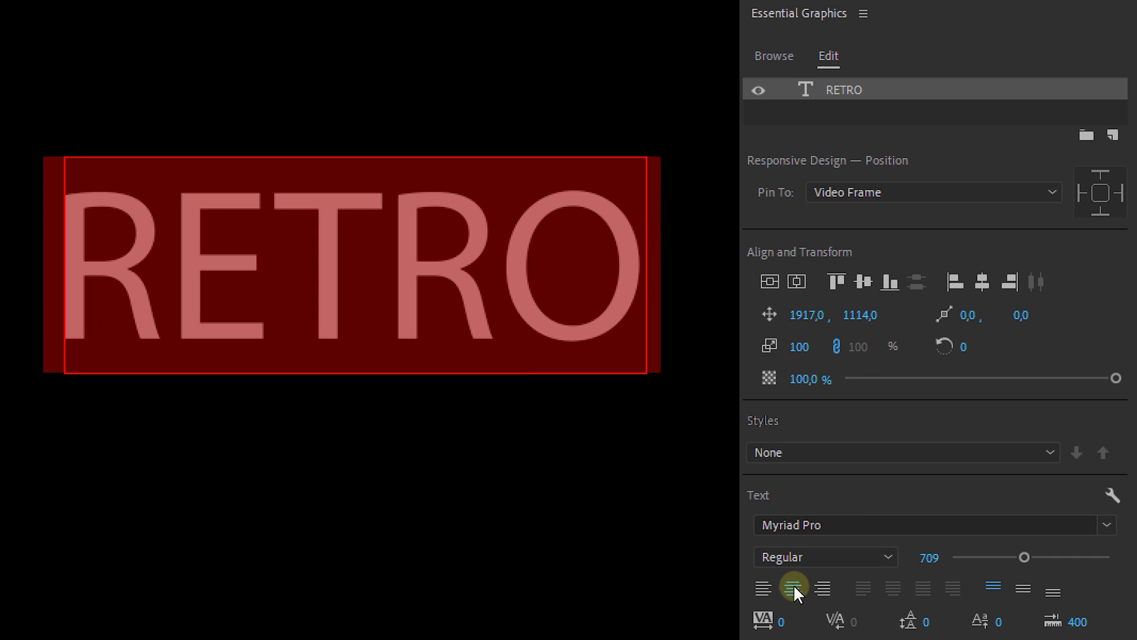
click(794, 282)
click(772, 285)
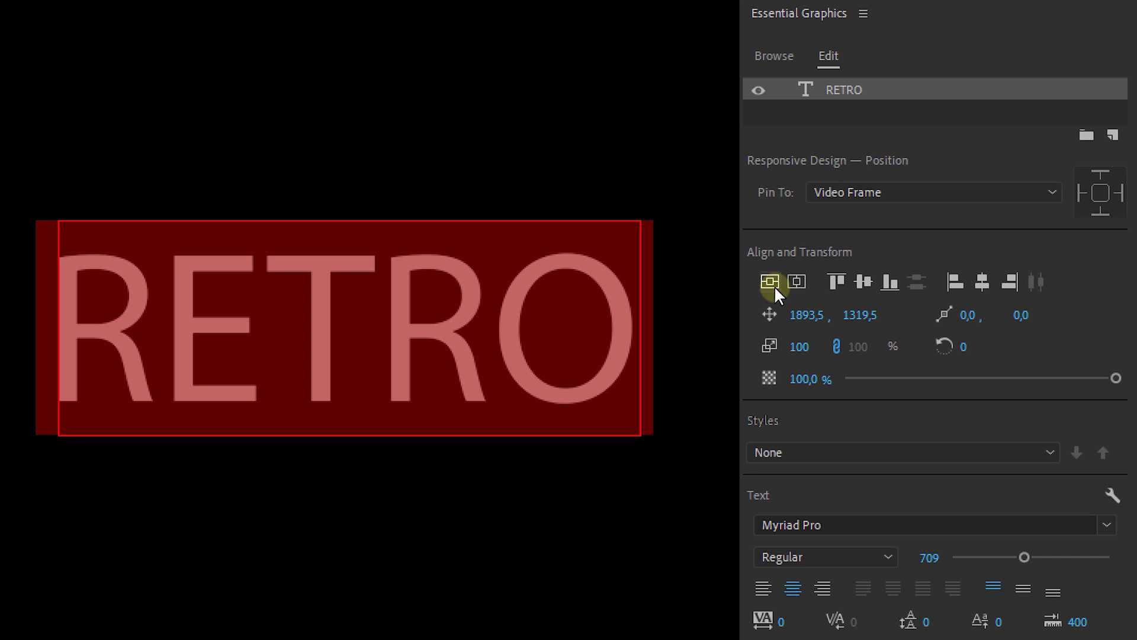
scroll(773, 285, down, 5)
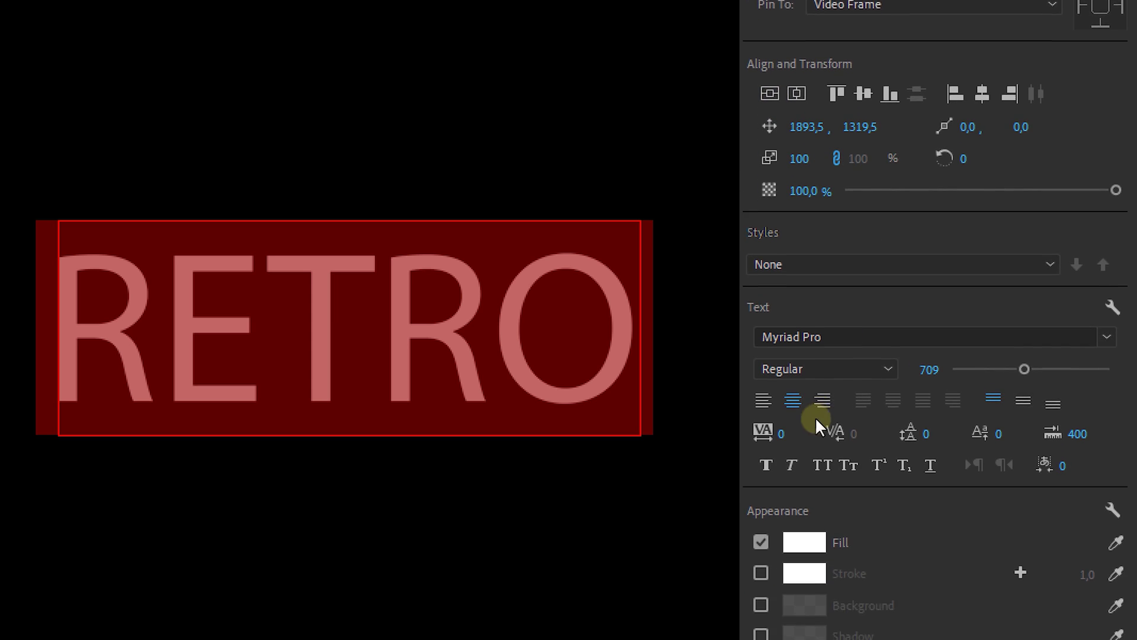
Step: Turn off RETRO's fill and give it a hot-pink F2085A stroke of width 13
click(762, 471)
click(761, 502)
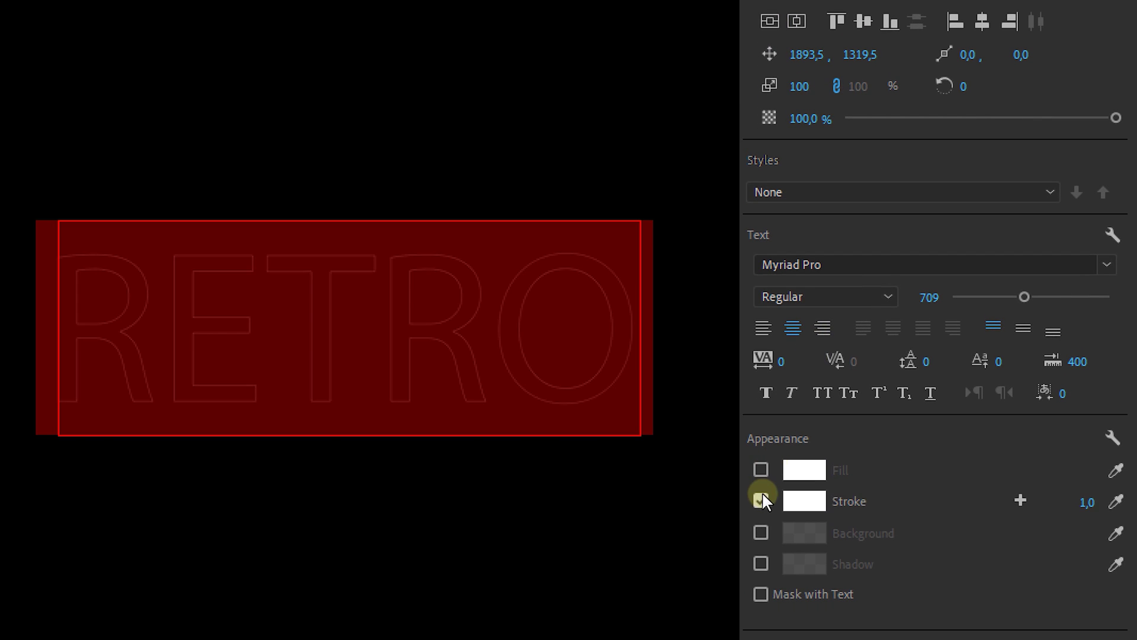
click(804, 501)
mouse_move(382, 410)
mouse_down()
mouse_move(375, 445)
mouse_move(324, 454)
mouse_up()
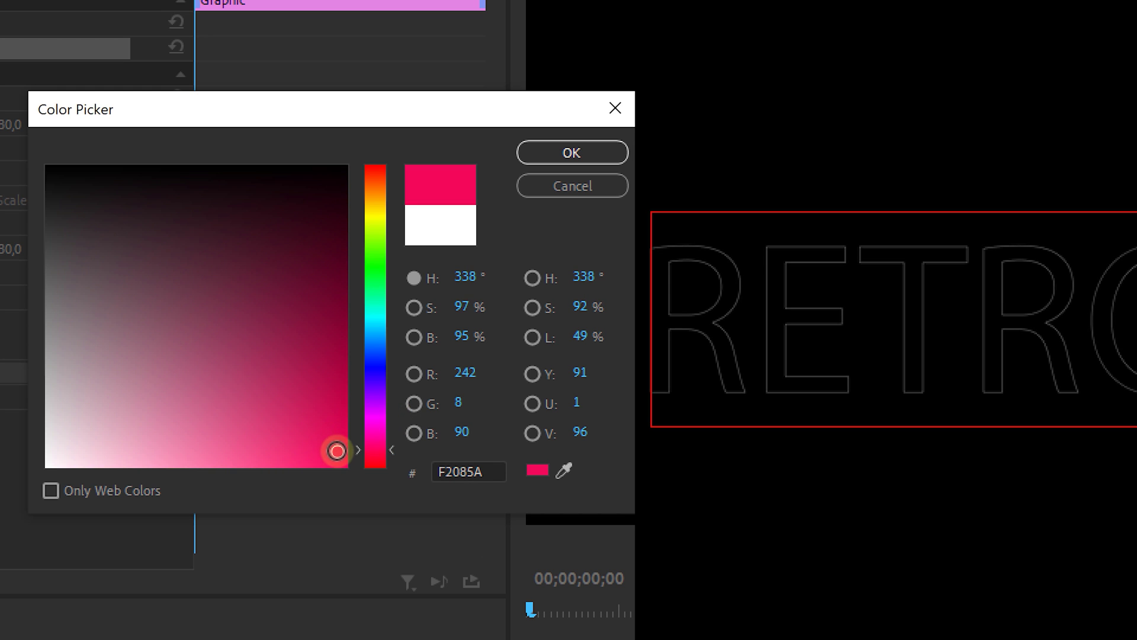
click(533, 150)
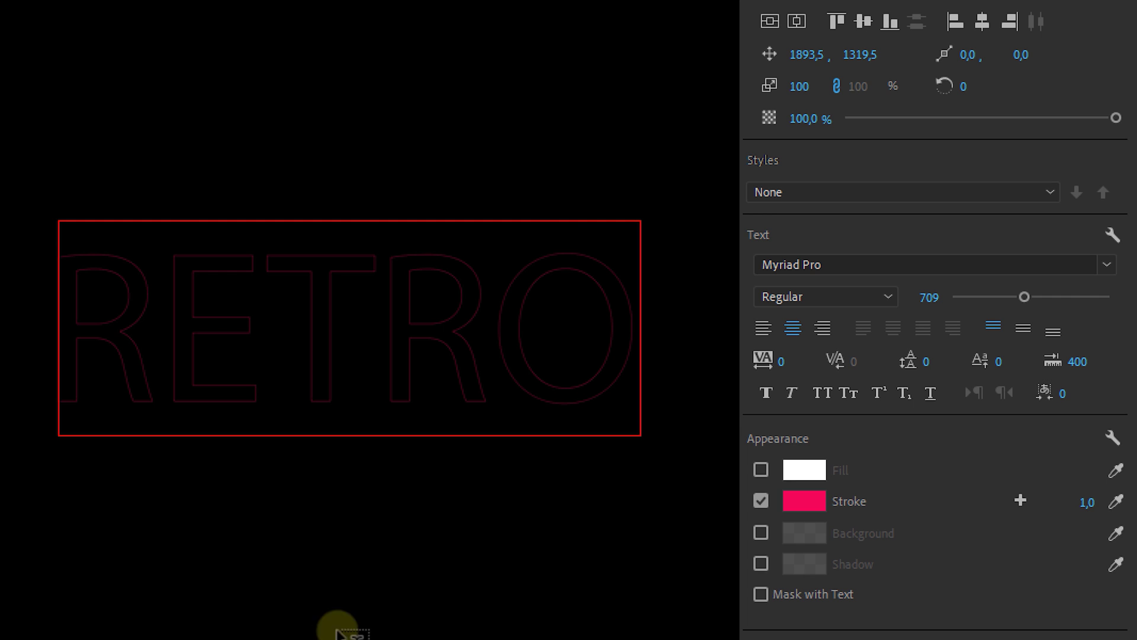
drag(1096, 511, 1067, 496)
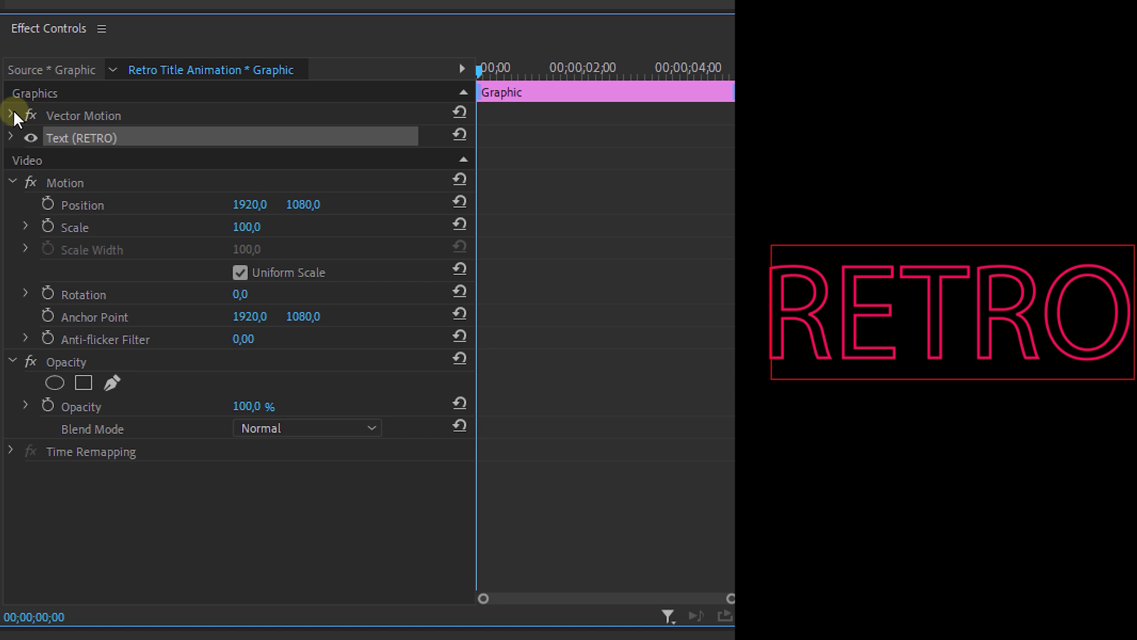
click(13, 112)
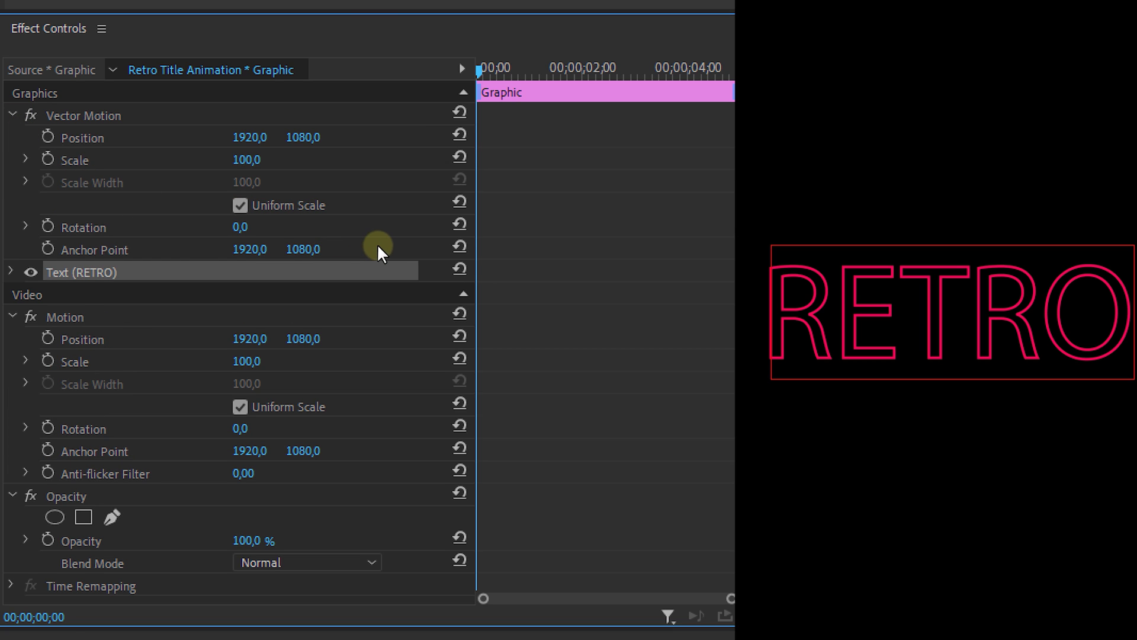
Step: Enable Position, Scale and Rotation keyframes and move them to about two seconds
click(47, 137)
click(47, 158)
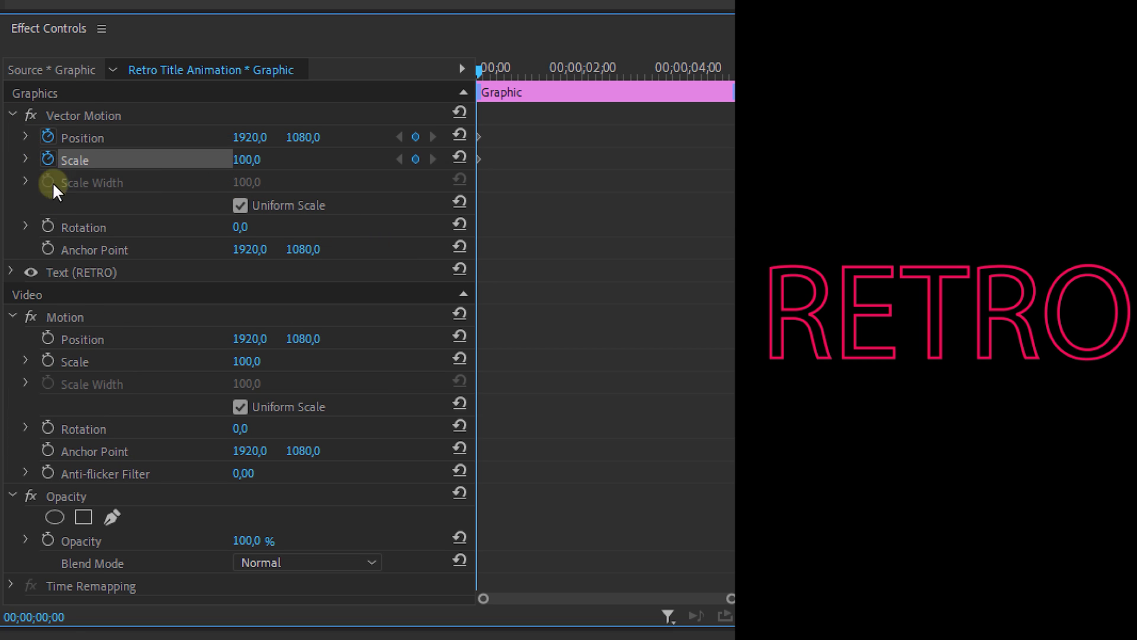
click(48, 226)
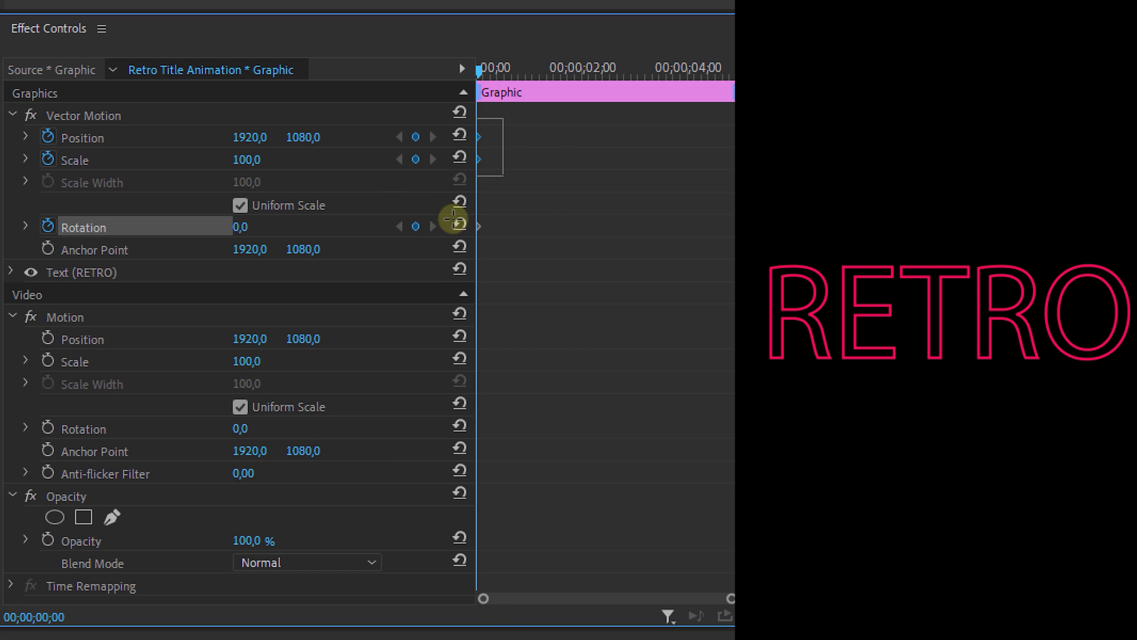
drag(482, 159, 546, 163)
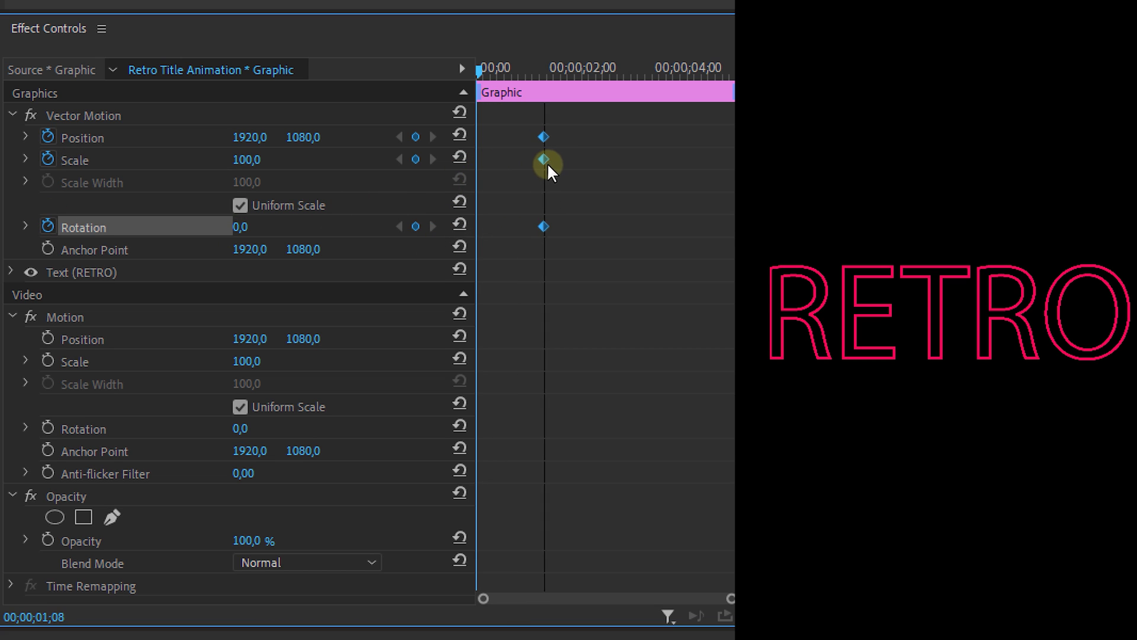
drag(635, 165, 600, 163)
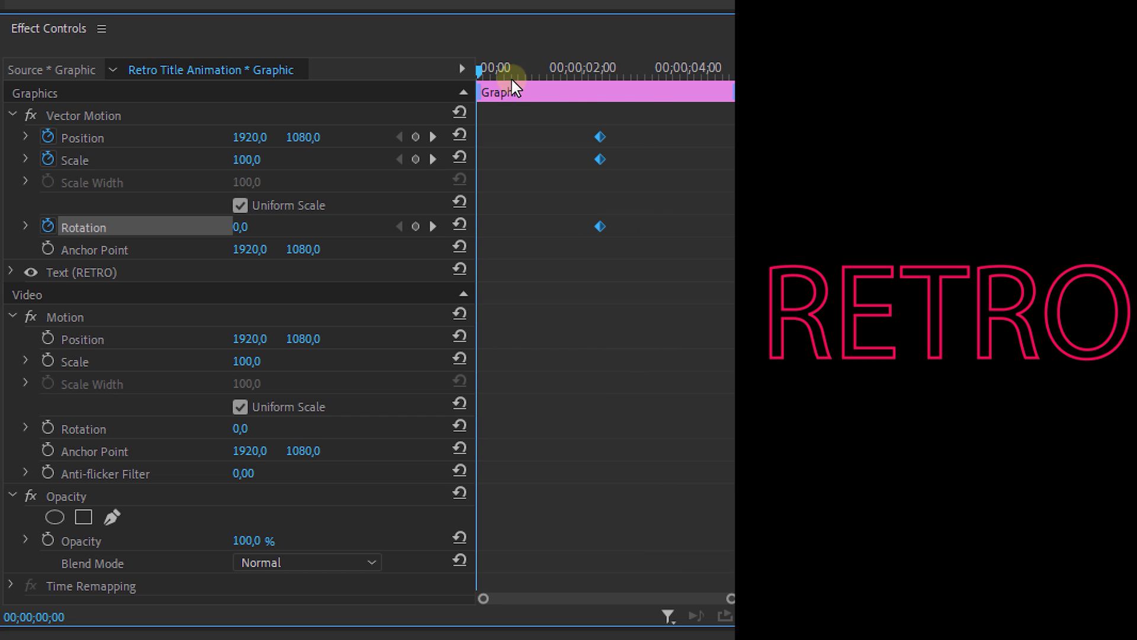
Step: At 0;12, set RETRO's Rotation to 90°
click(497, 68)
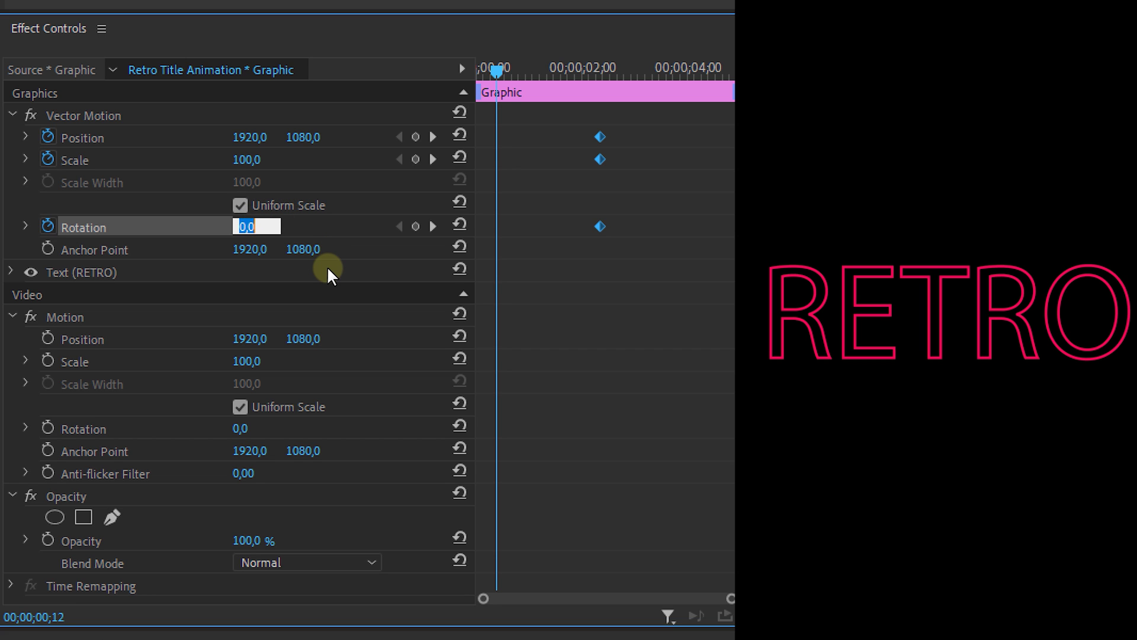
text(90)
key(Return)
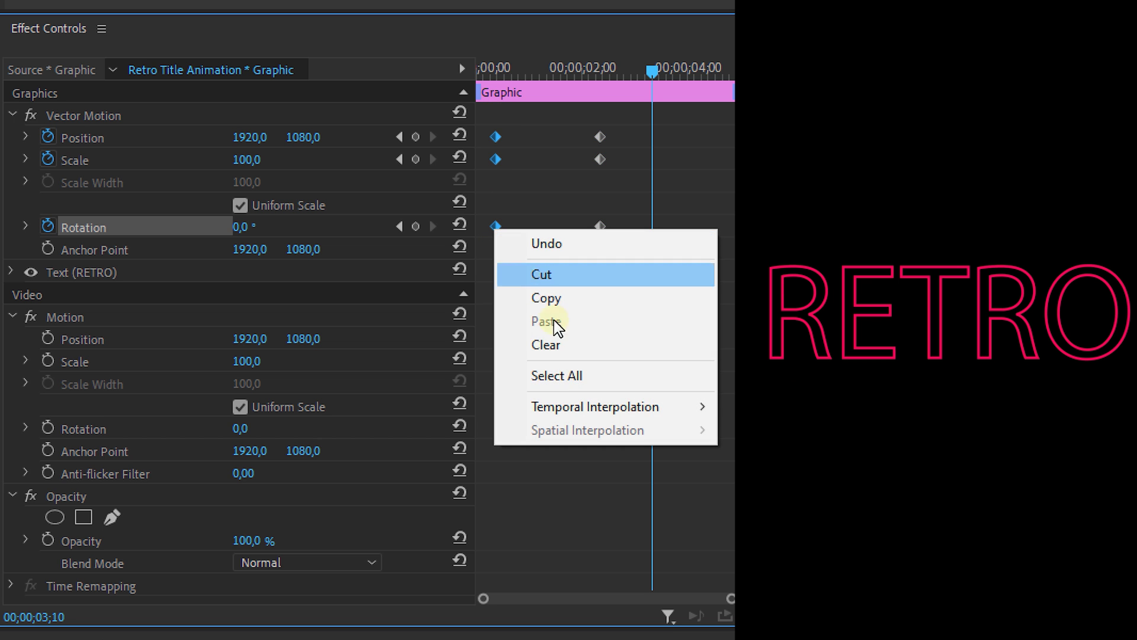
Step: Set the first keyframes to Ease Out and the three later keyframes to Ease In
mouse_move(605, 415)
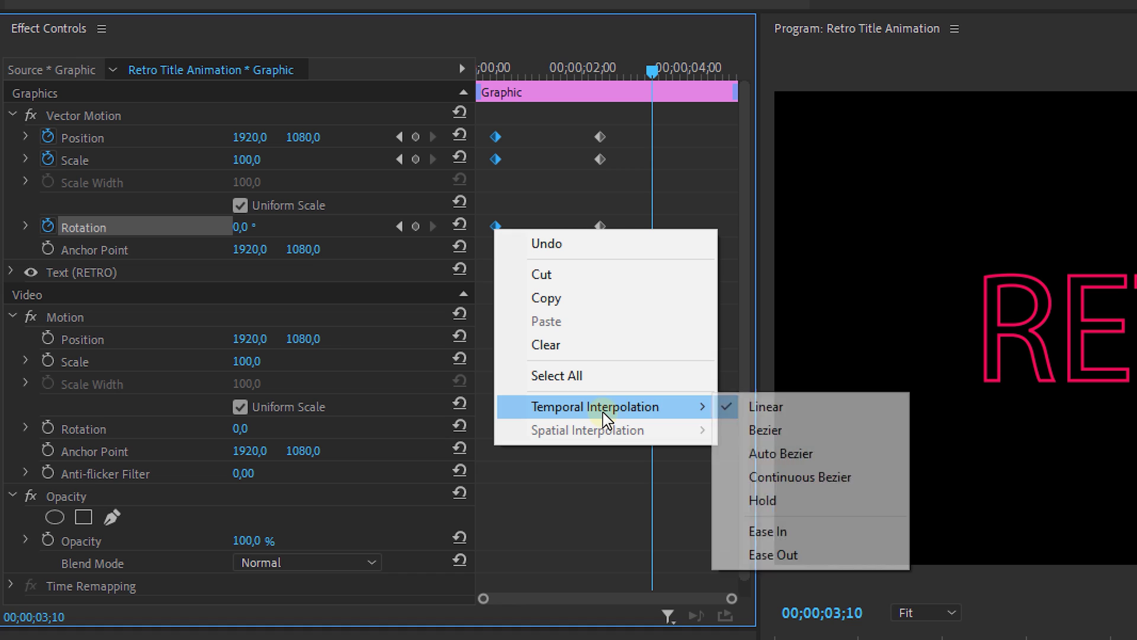
click(797, 554)
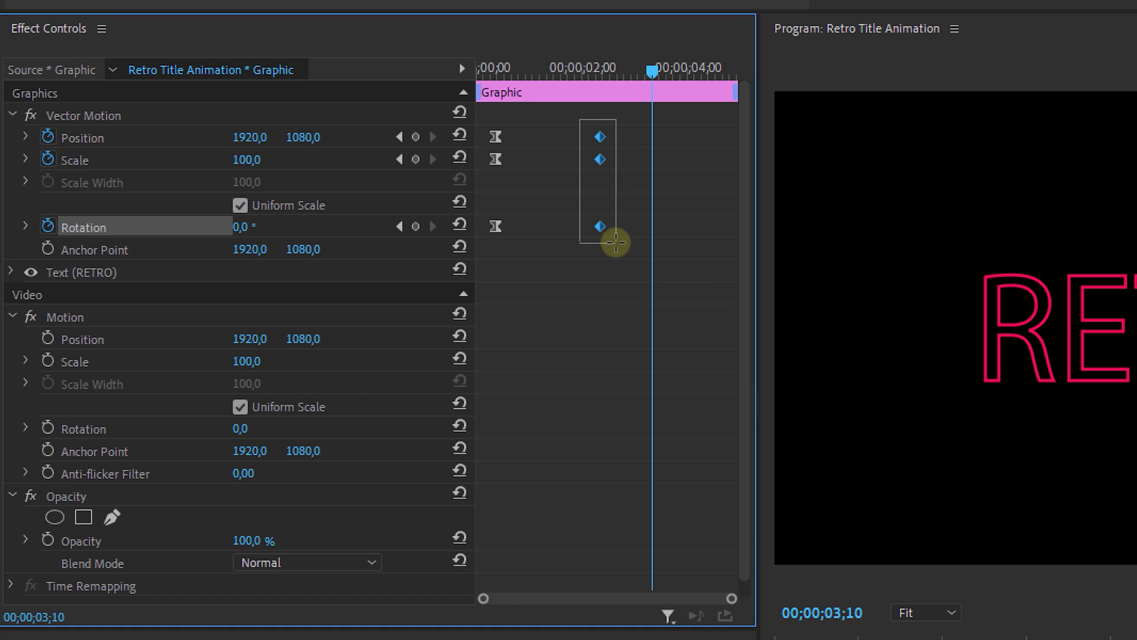
drag(616, 242, 616, 241)
right_click(603, 221)
mouse_move(755, 402)
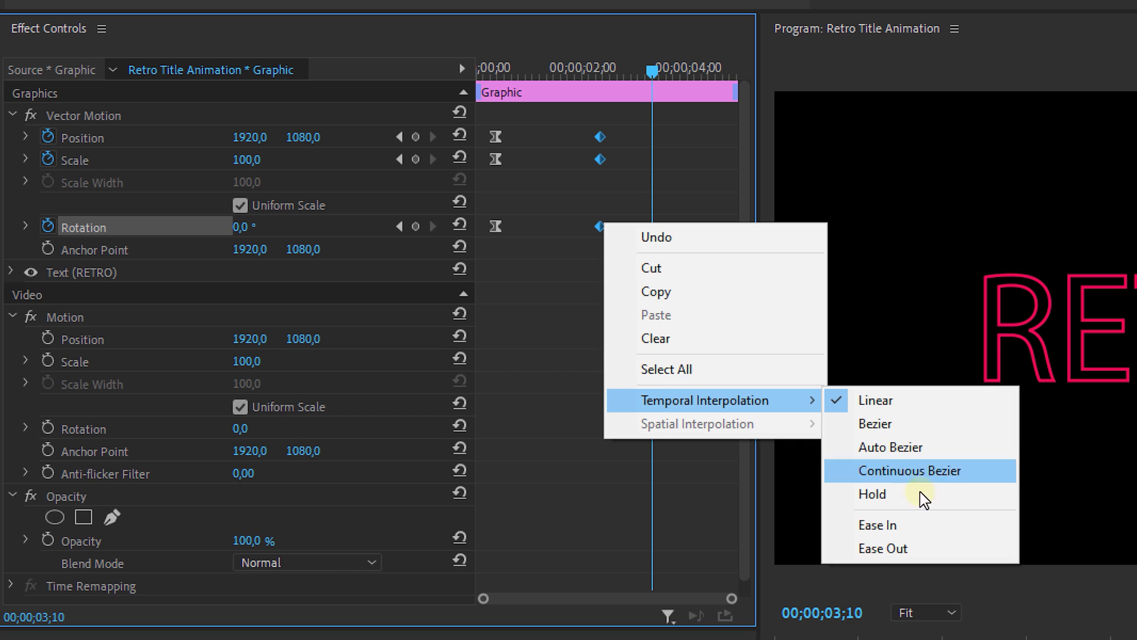
click(923, 520)
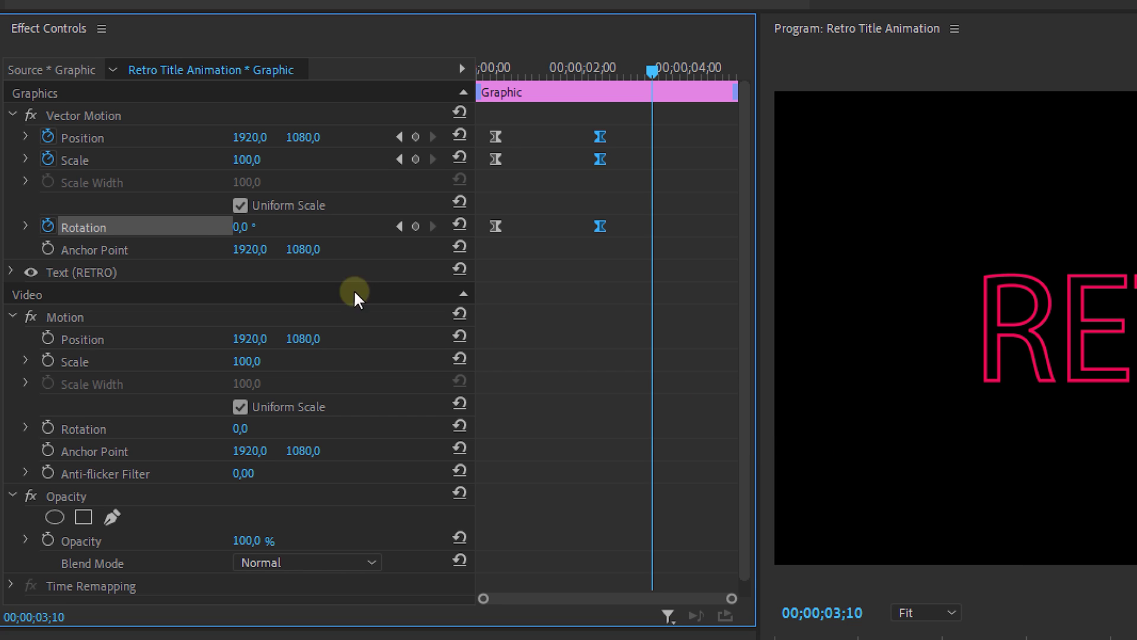
Step: Drag the Scale and Rotation bezier handles left for sharper-starting curves
click(27, 158)
click(26, 350)
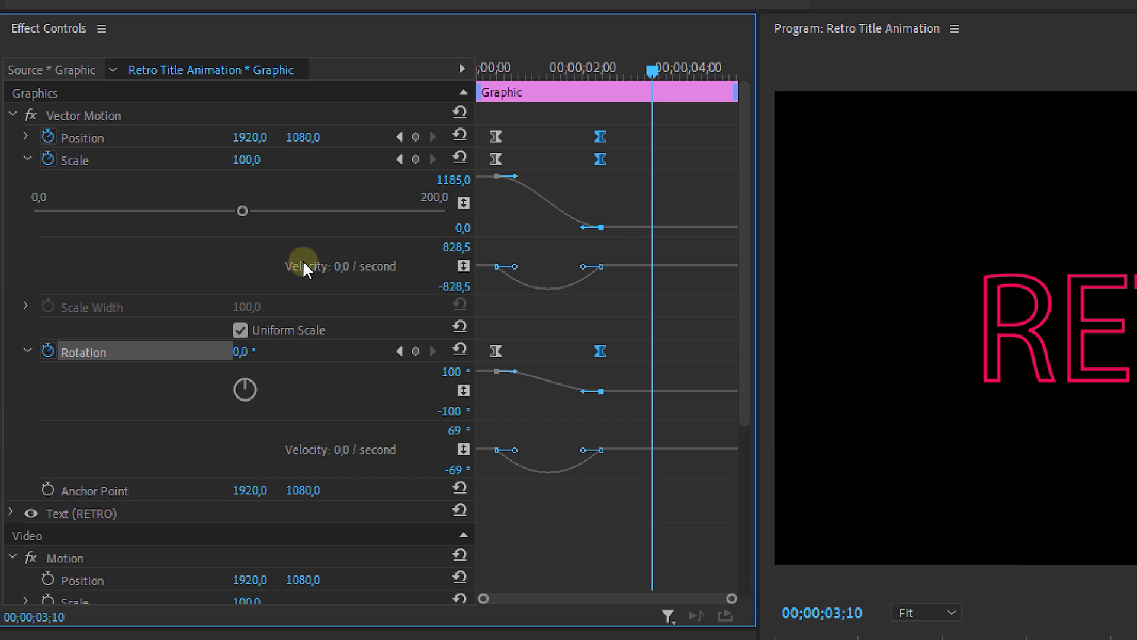
drag(582, 228, 521, 228)
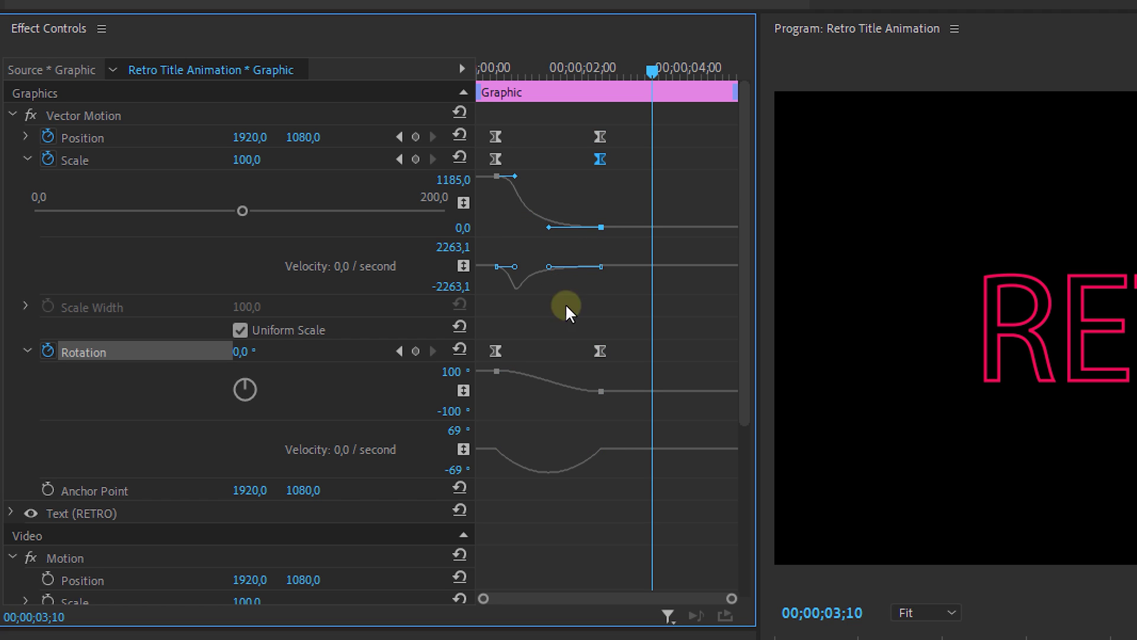
drag(584, 391, 528, 386)
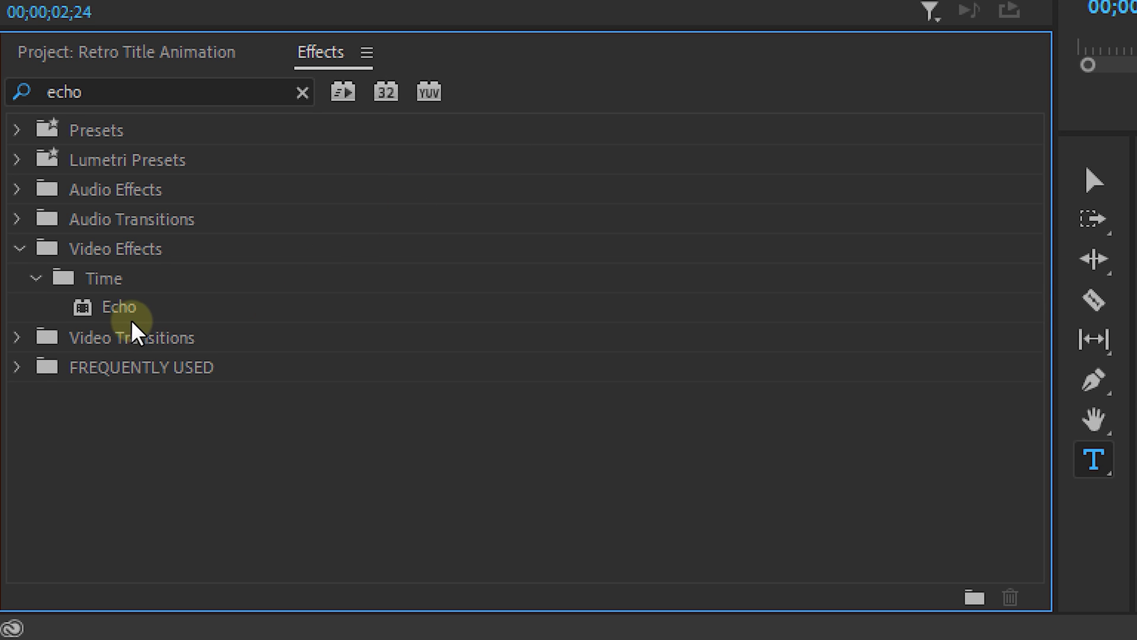
Step: Apply Echo to the RETRO graphic clip with Number Of Echoes keyframed at 5
drag(126, 308, 642, 489)
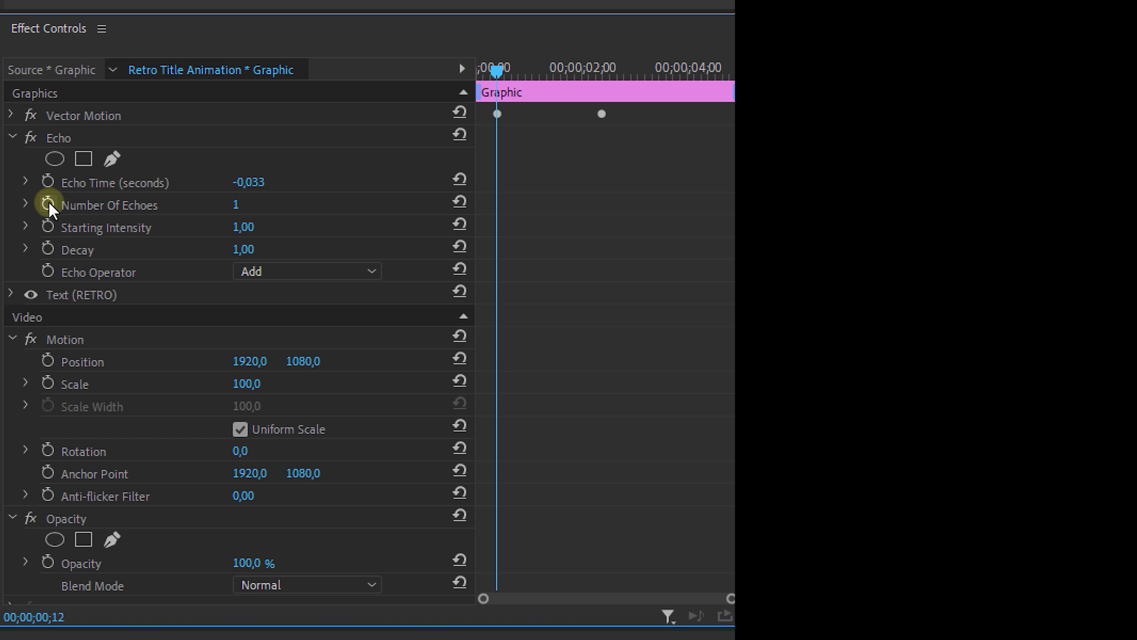
text(5)
key(Return)
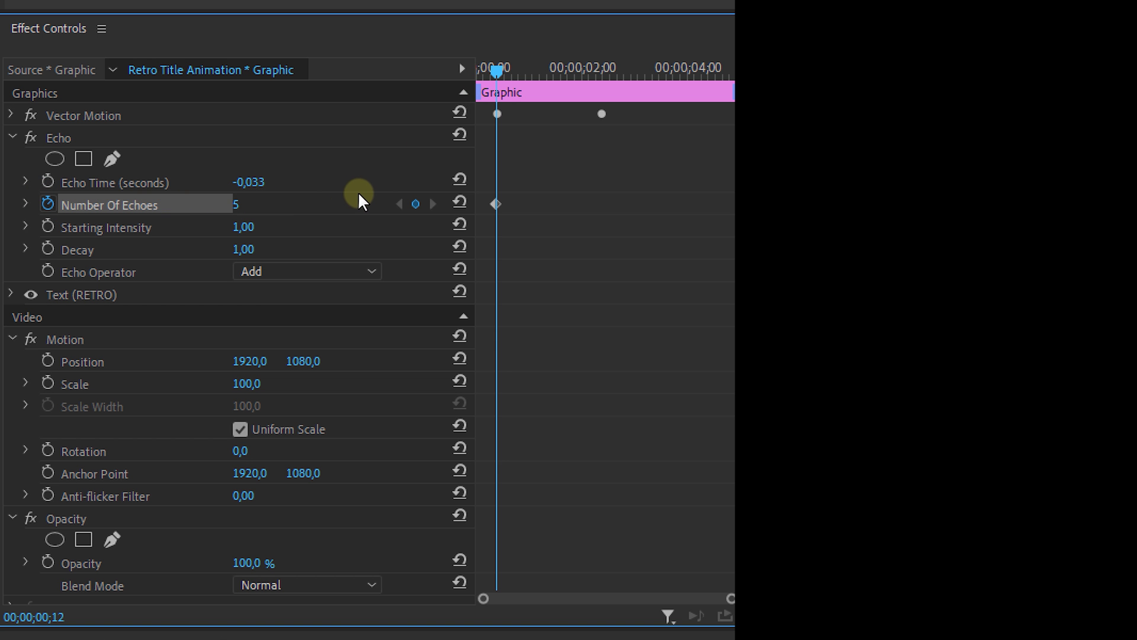
Step: At about 3;08, keyframe Number Of Echoes down to 0
click(513, 54)
drag(513, 56, 649, 58)
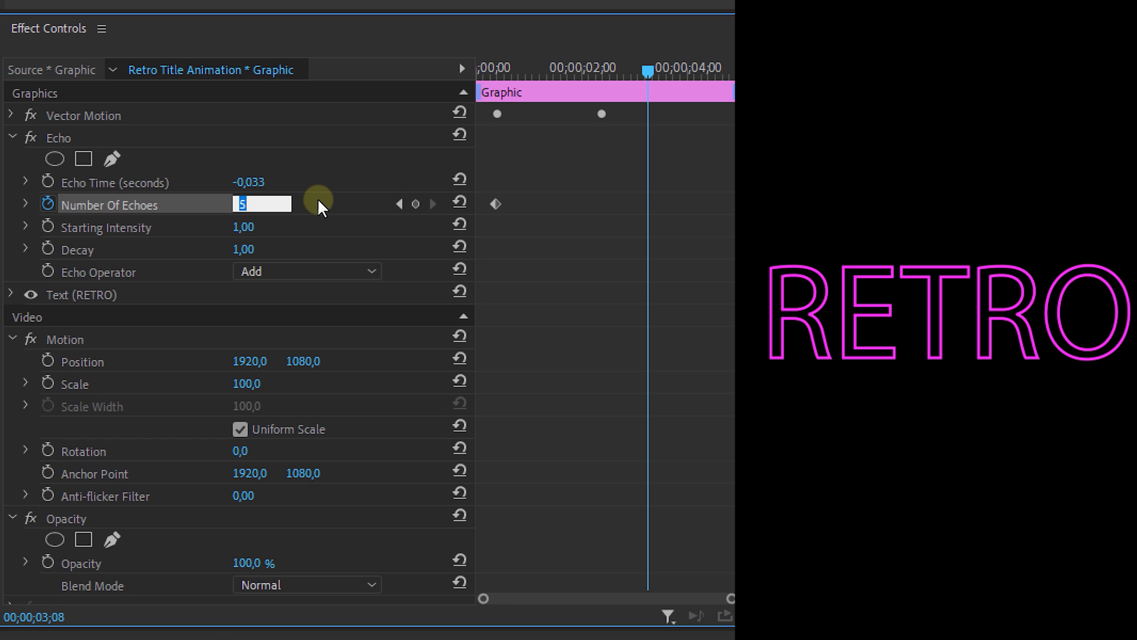
text(0)
key(Return)
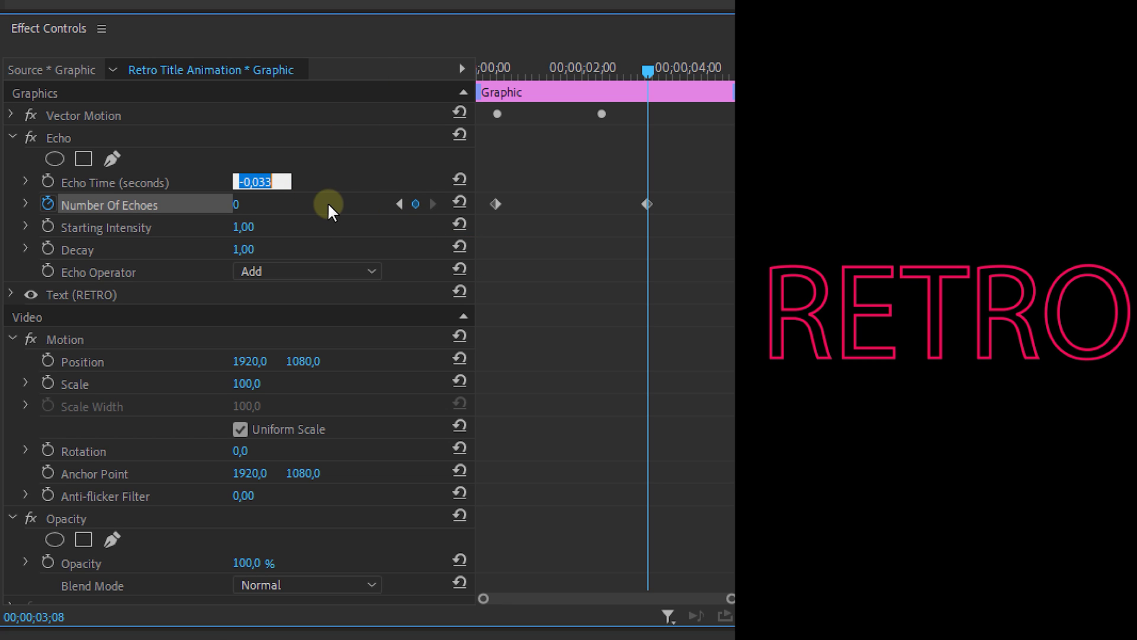
text(-0)
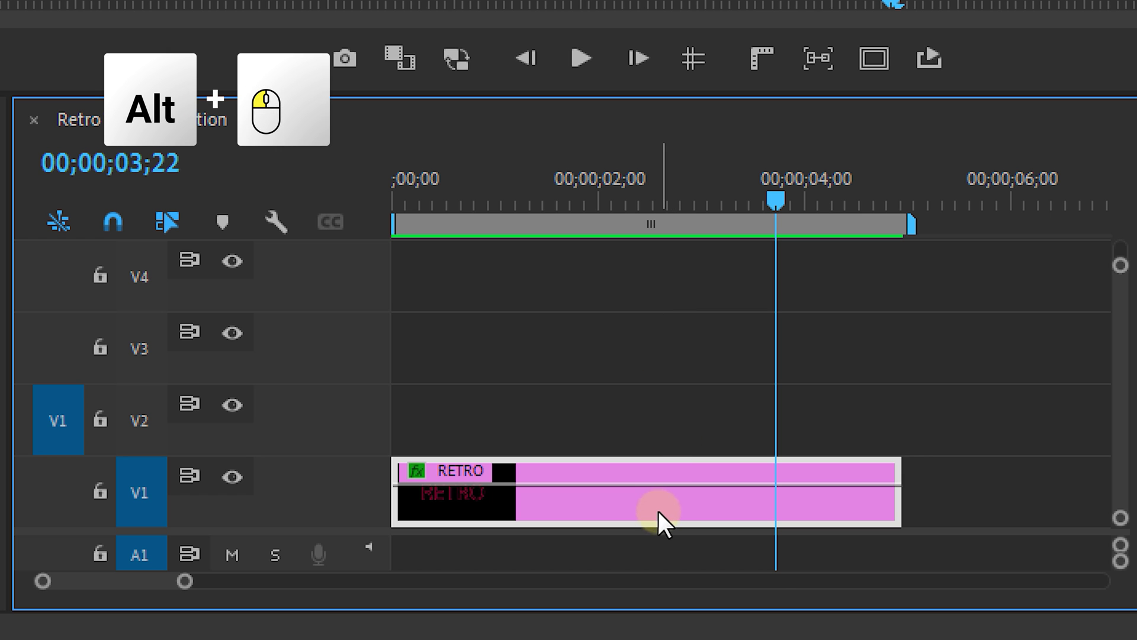
Step: Duplicate the RETRO clip onto V2 and give one copy Gaussian Blur with Blurriness 150
drag(659, 511, 685, 422)
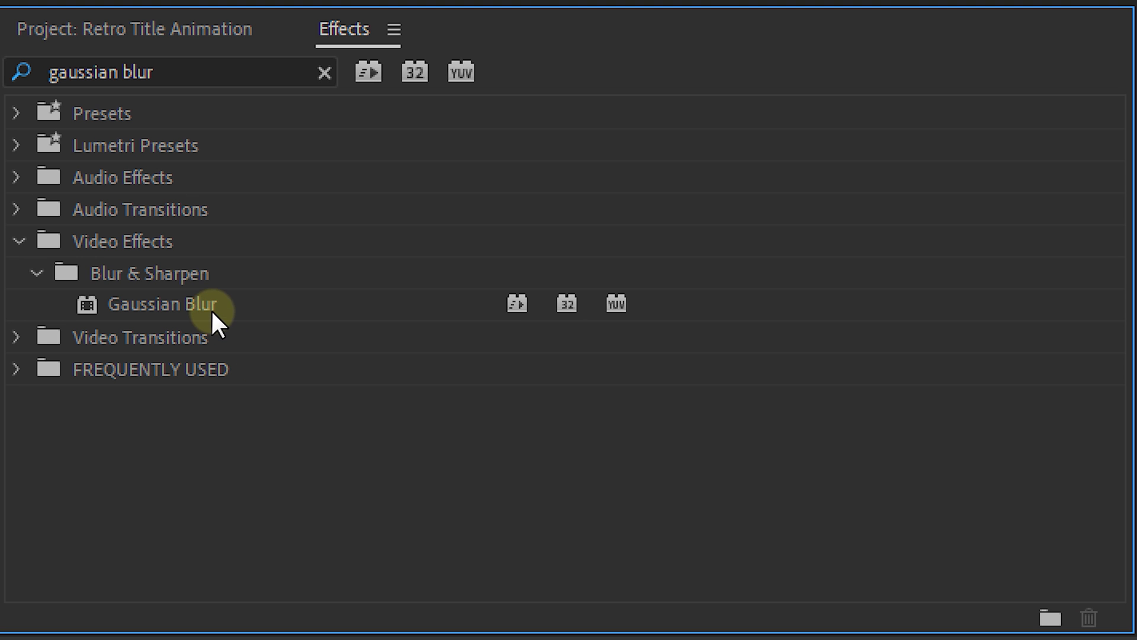
drag(211, 308, 546, 525)
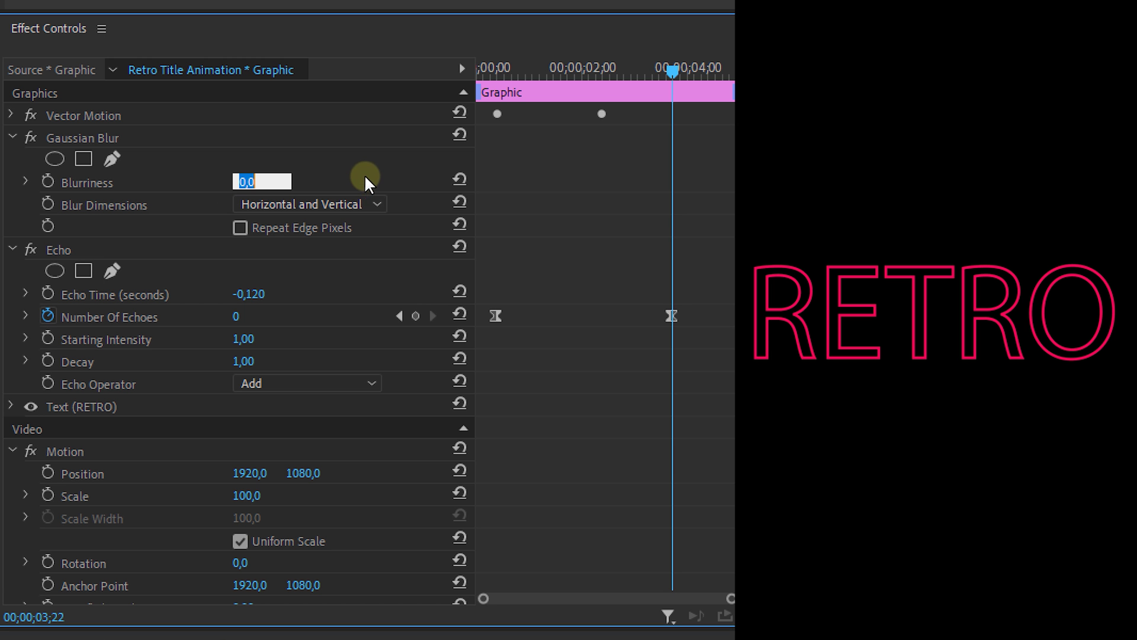
text(150)
key(Return)
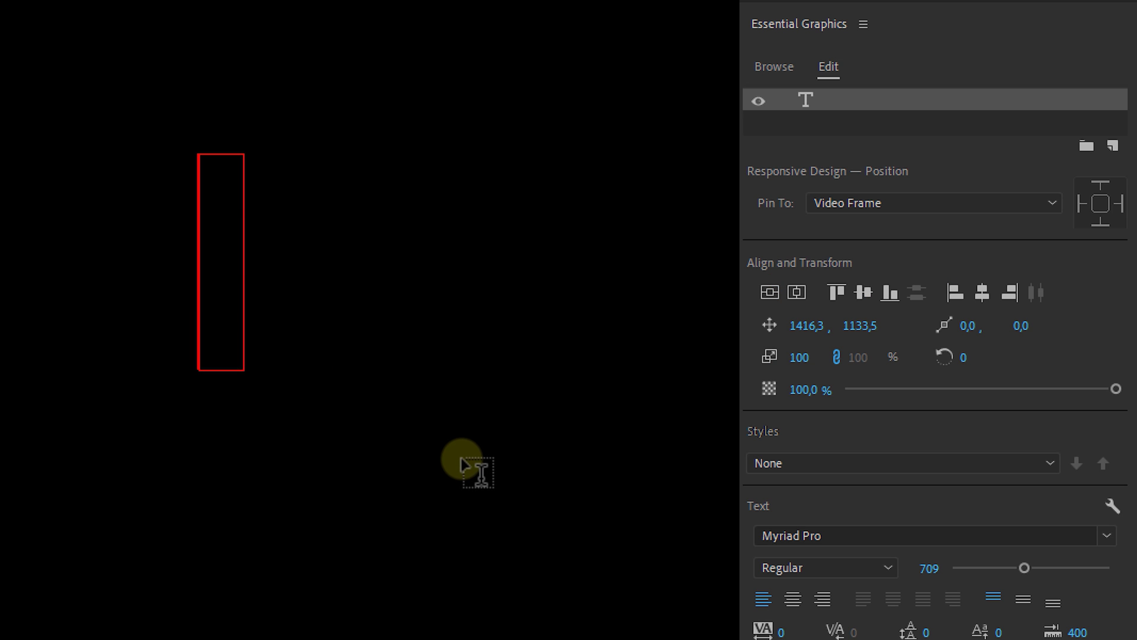
Step: Type a centred RETRO title and turn on its fill as a Linear Gradient
text(RETRO)
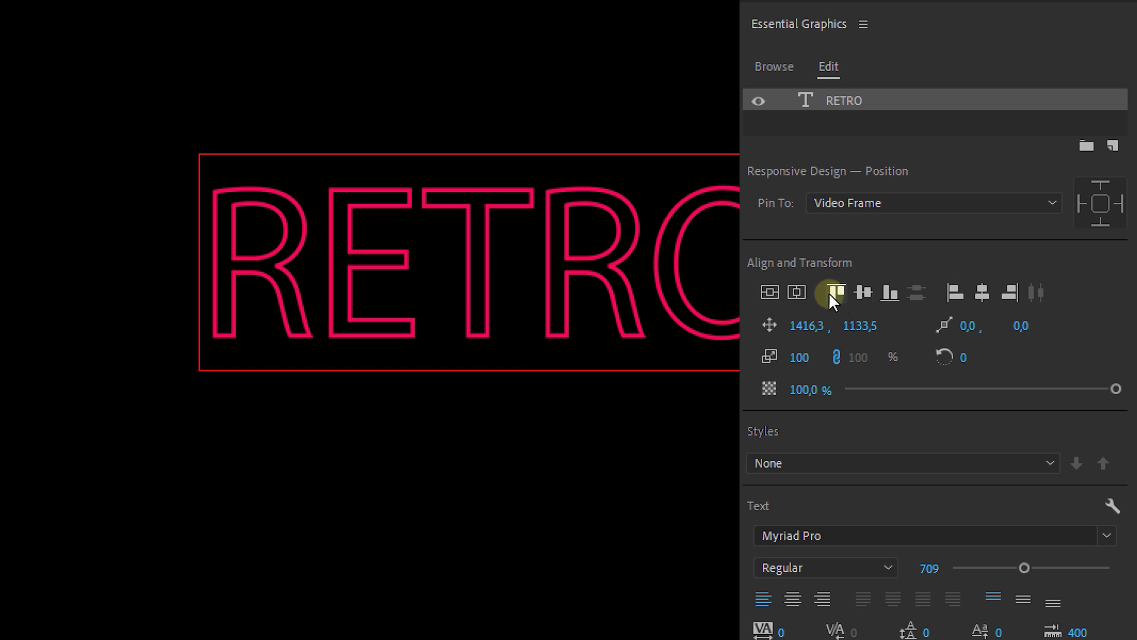
click(766, 289)
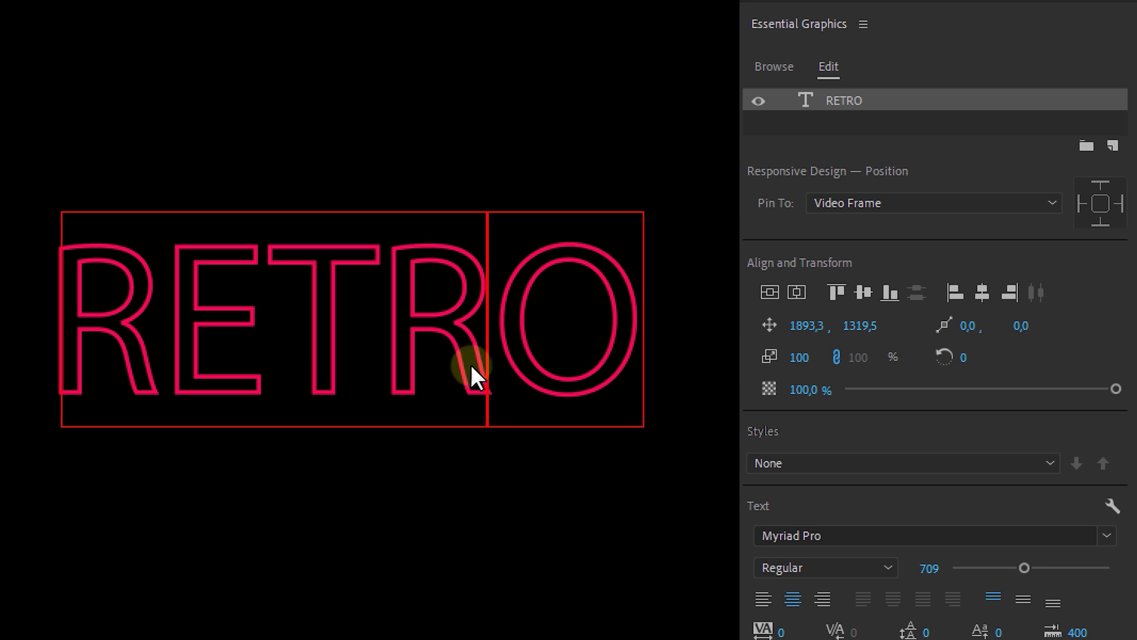
scroll(936, 355, down, 5)
click(760, 470)
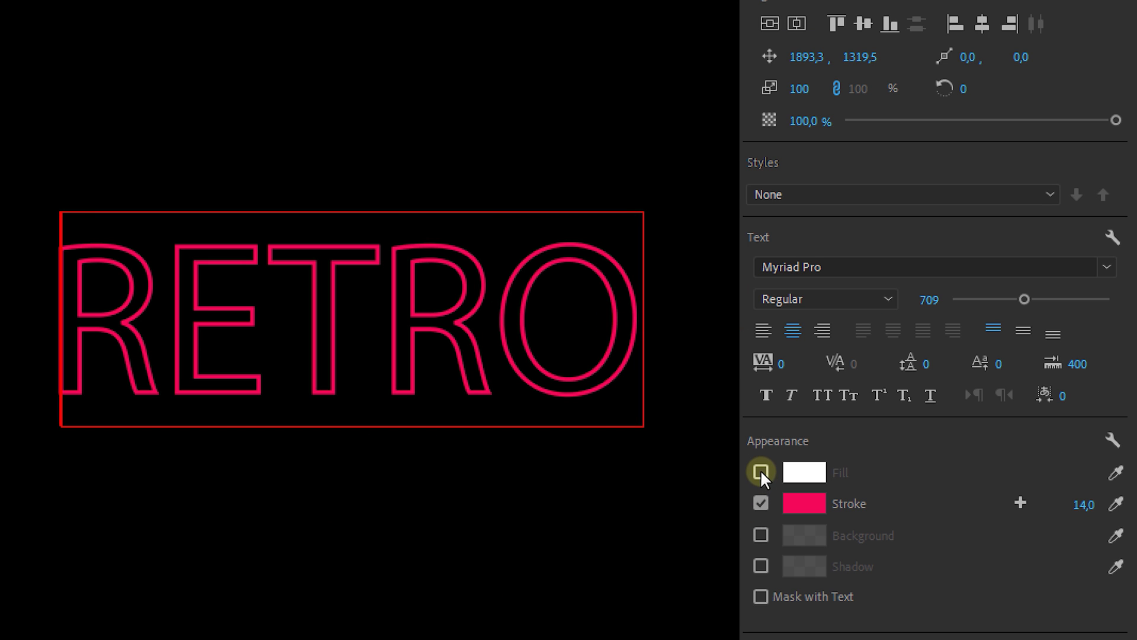
click(806, 473)
click(89, 155)
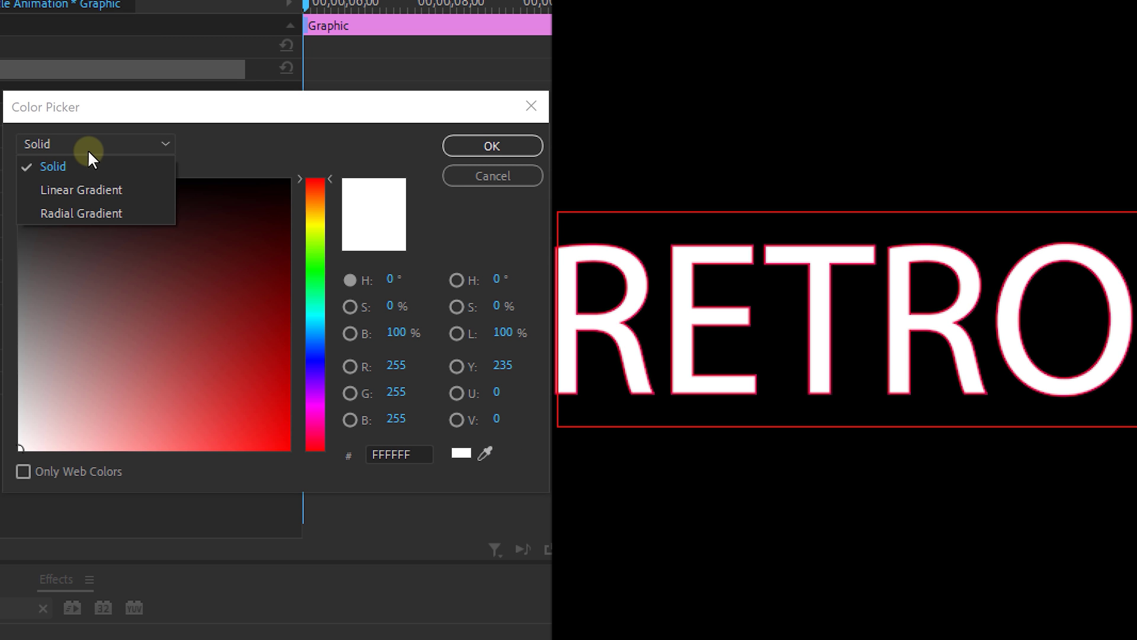
click(138, 196)
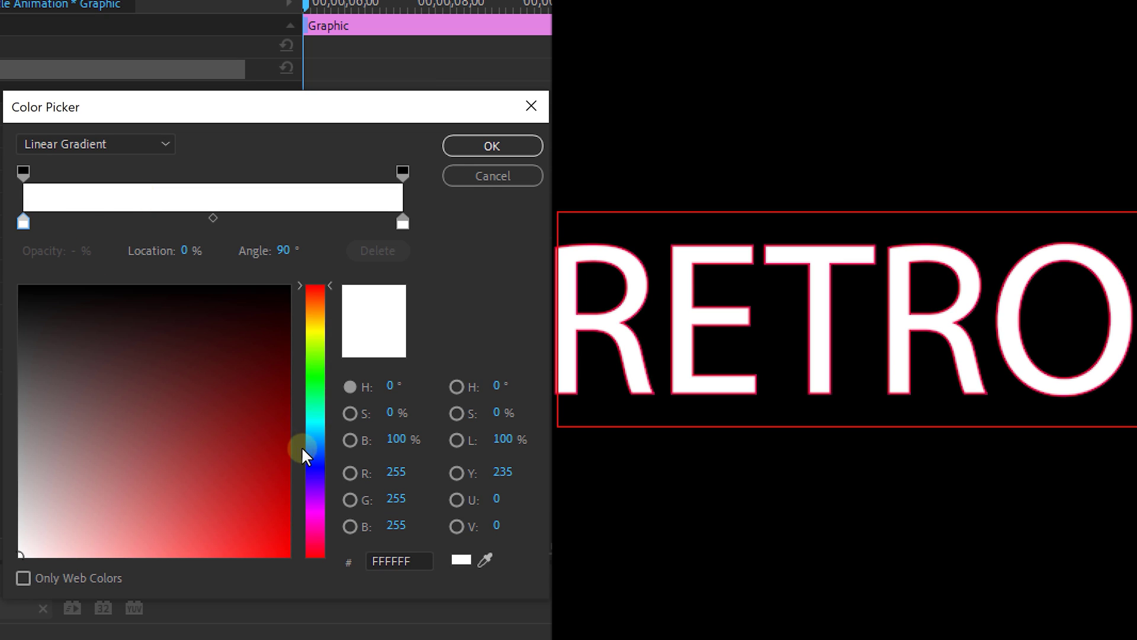
Step: Set gradient stops to magenta C41DC2, dark purple at 50%, and cyan 2CC3E9
drag(301, 452, 315, 514)
click(179, 493)
drag(234, 499, 249, 494)
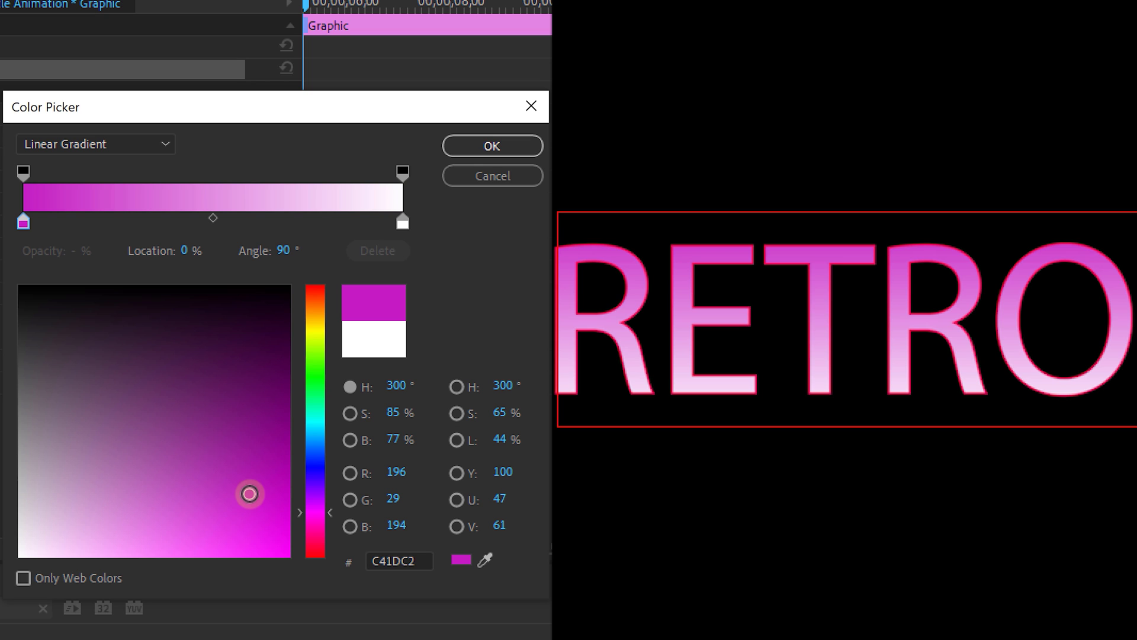
click(403, 224)
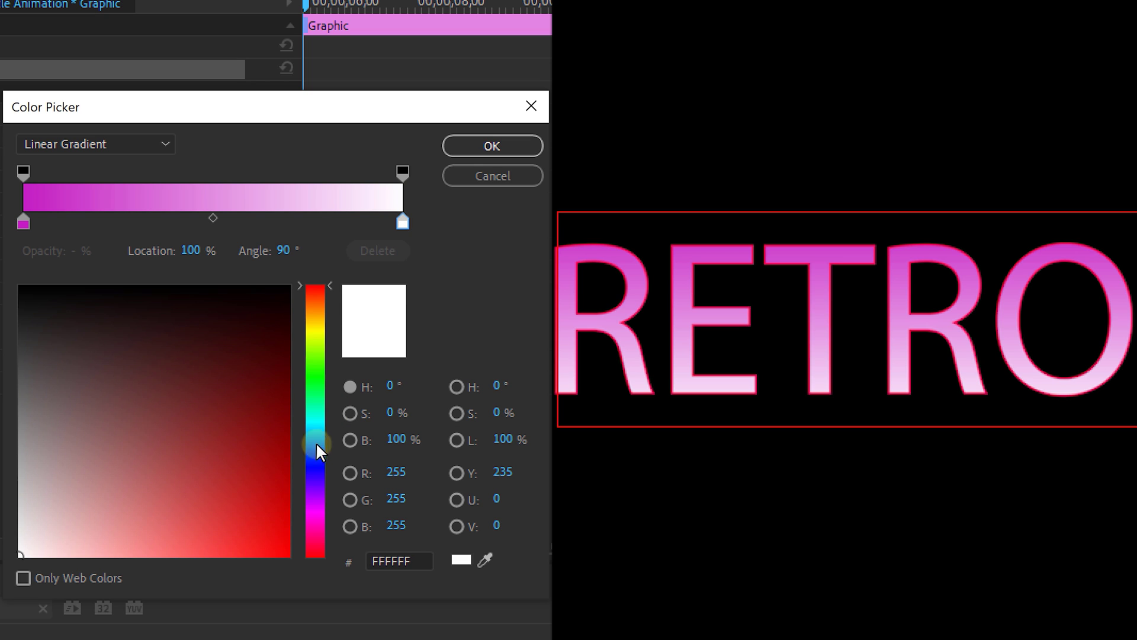
drag(318, 449, 316, 430)
click(248, 511)
click(239, 533)
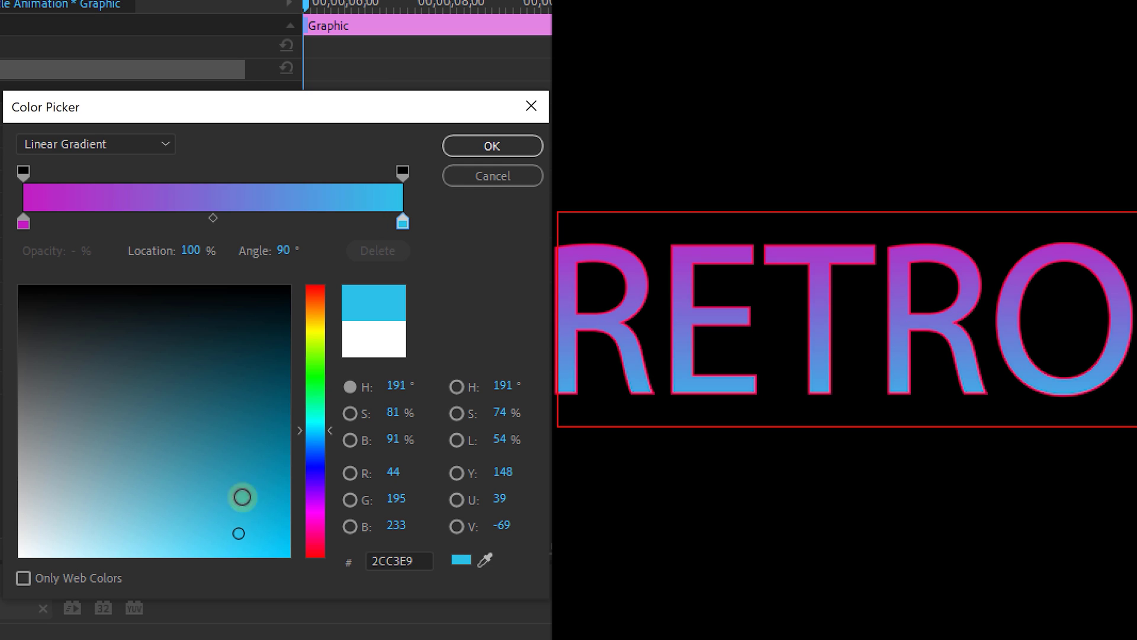
click(205, 219)
drag(204, 220, 211, 227)
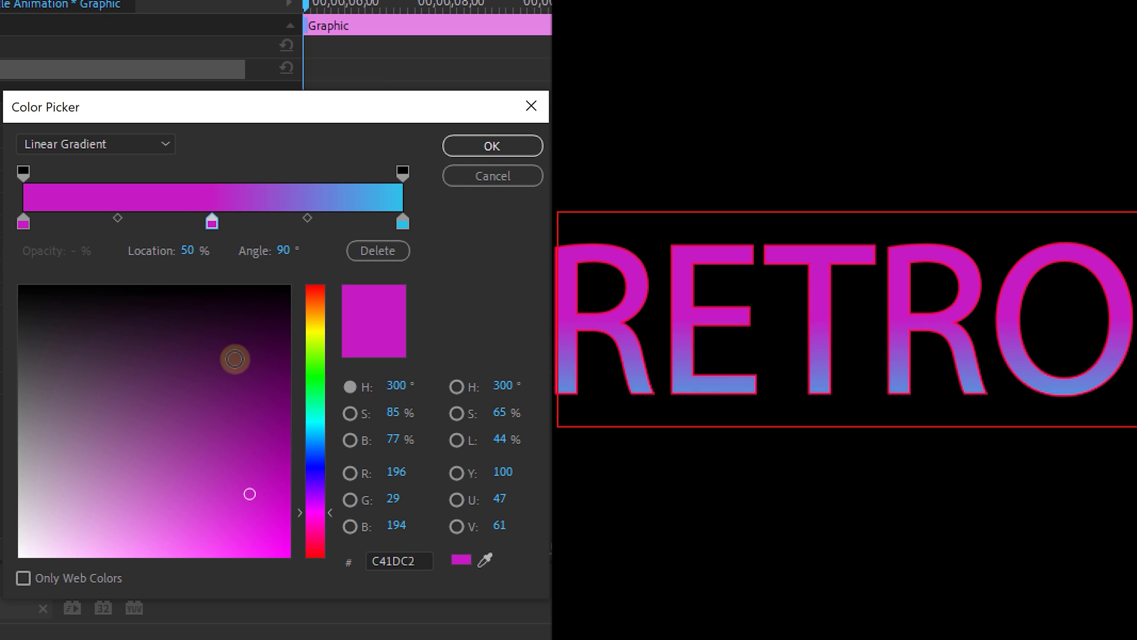
mouse_move(185, 393)
mouse_down()
mouse_move(171, 364)
mouse_move(192, 351)
mouse_up()
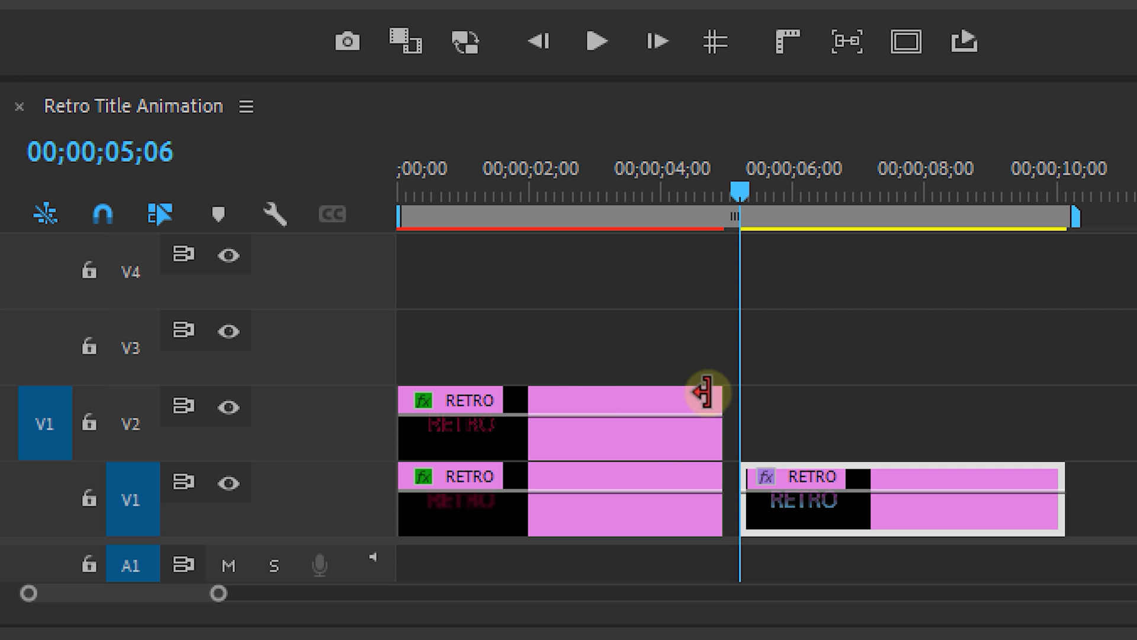
Step: Move the outline RETRO clips up to V3/V2 and start the gradient RETRO clip at 03;17
drag(586, 337, 638, 417)
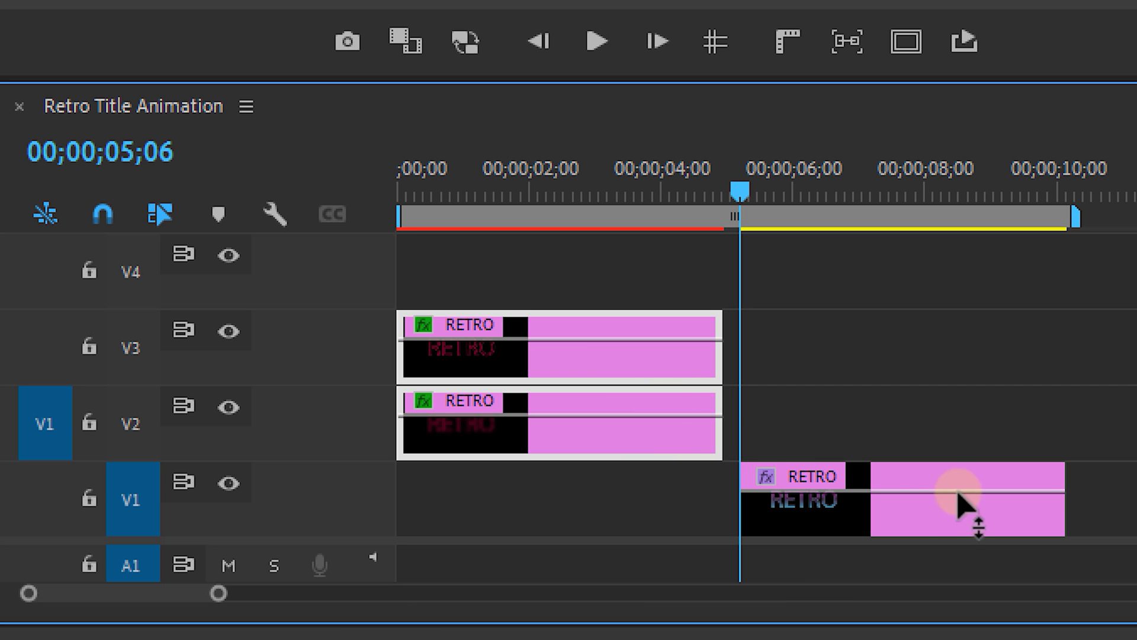
drag(903, 517, 800, 524)
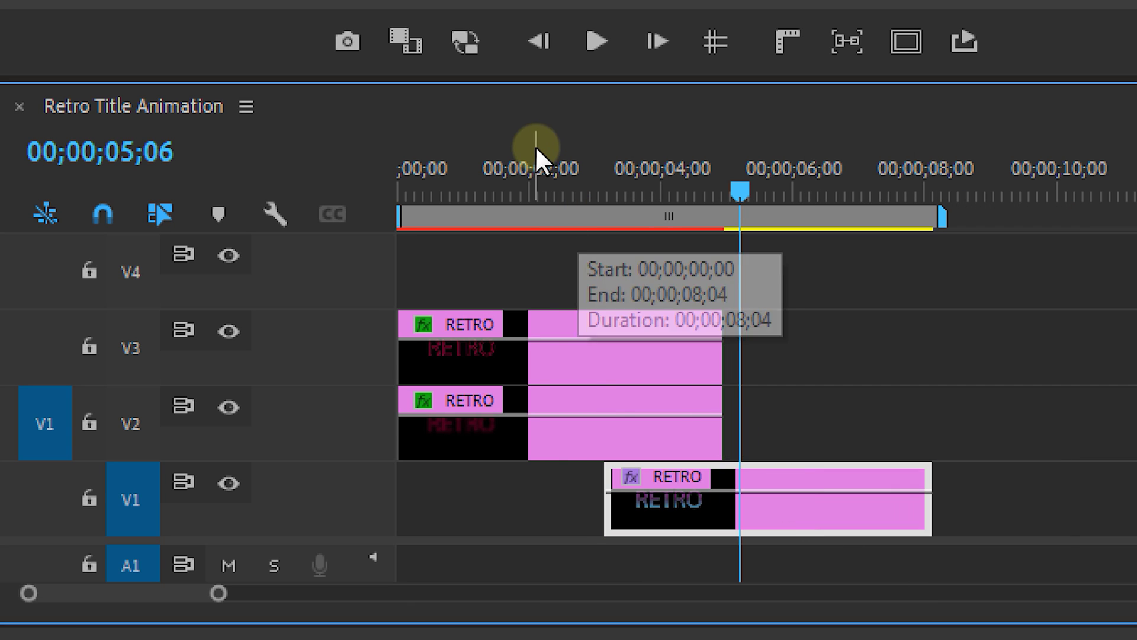
click(549, 143)
drag(558, 142, 640, 177)
drag(734, 528, 723, 520)
drag(808, 267, 642, 440)
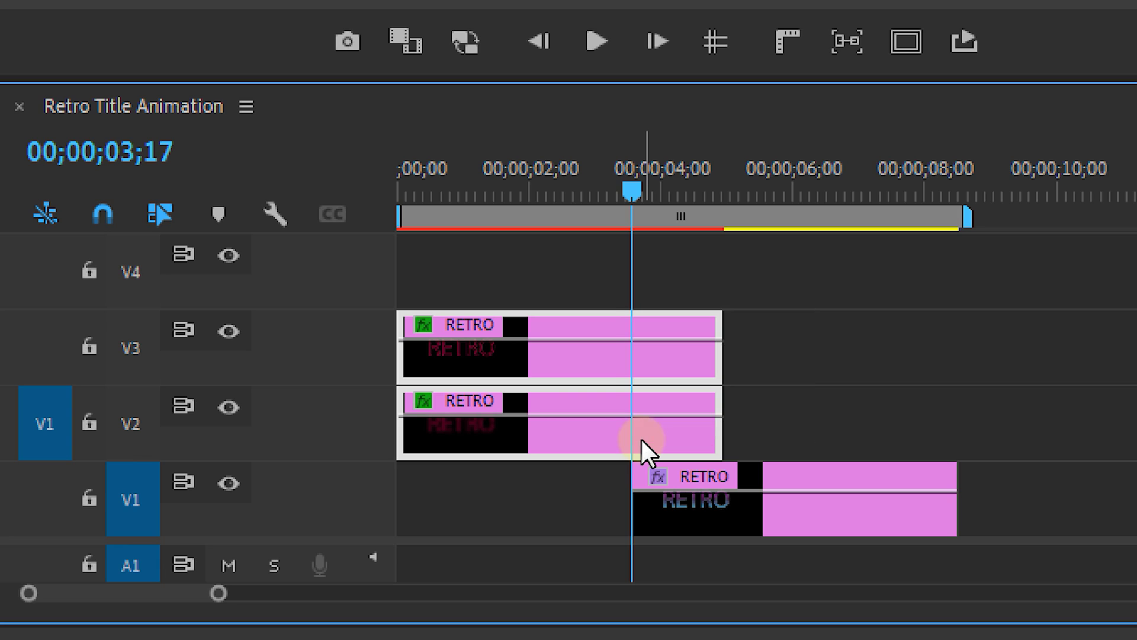
right_click(642, 440)
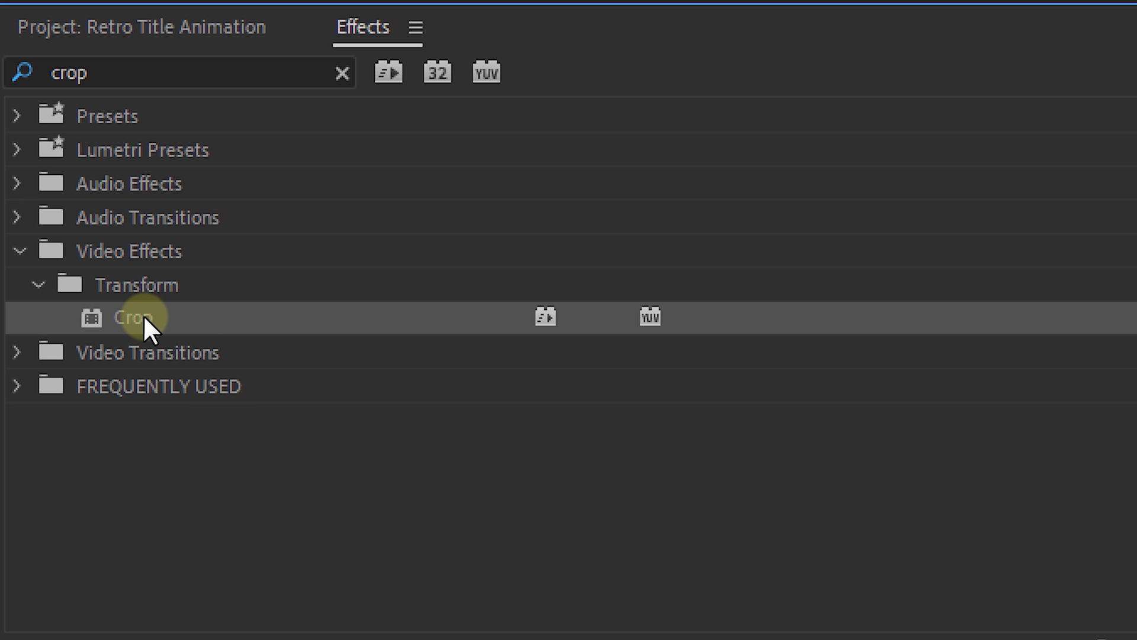
Step: Add Crop to First title, keyframing Top from 0% at 03;17 to 100% at 04;18, edge feather 100
drag(145, 317, 666, 447)
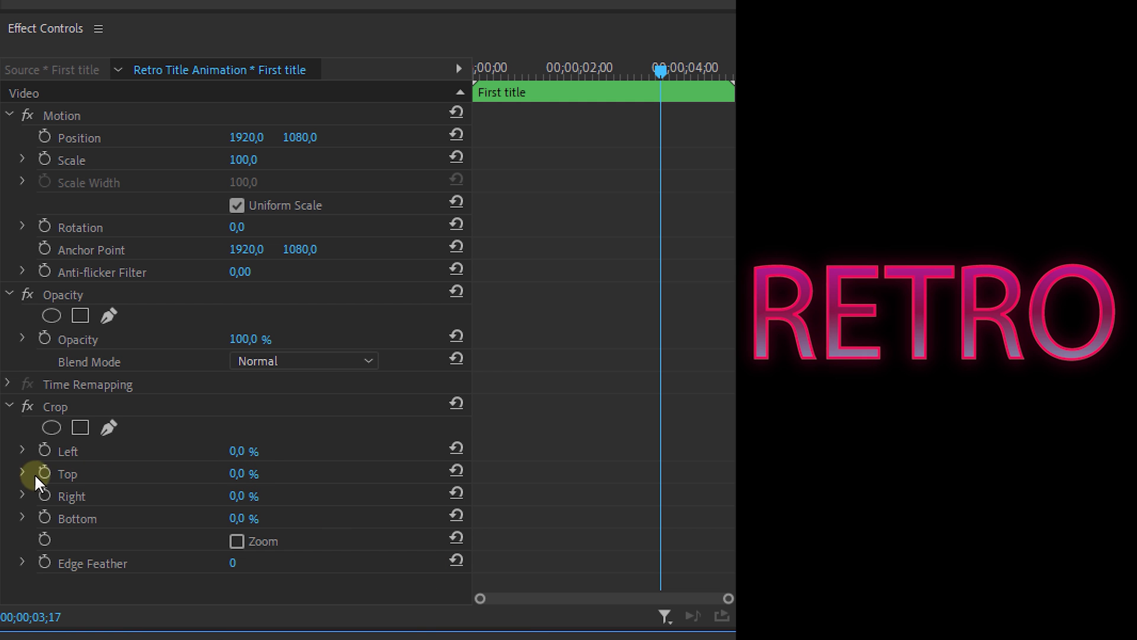
click(41, 473)
drag(680, 57, 718, 56)
click(244, 473)
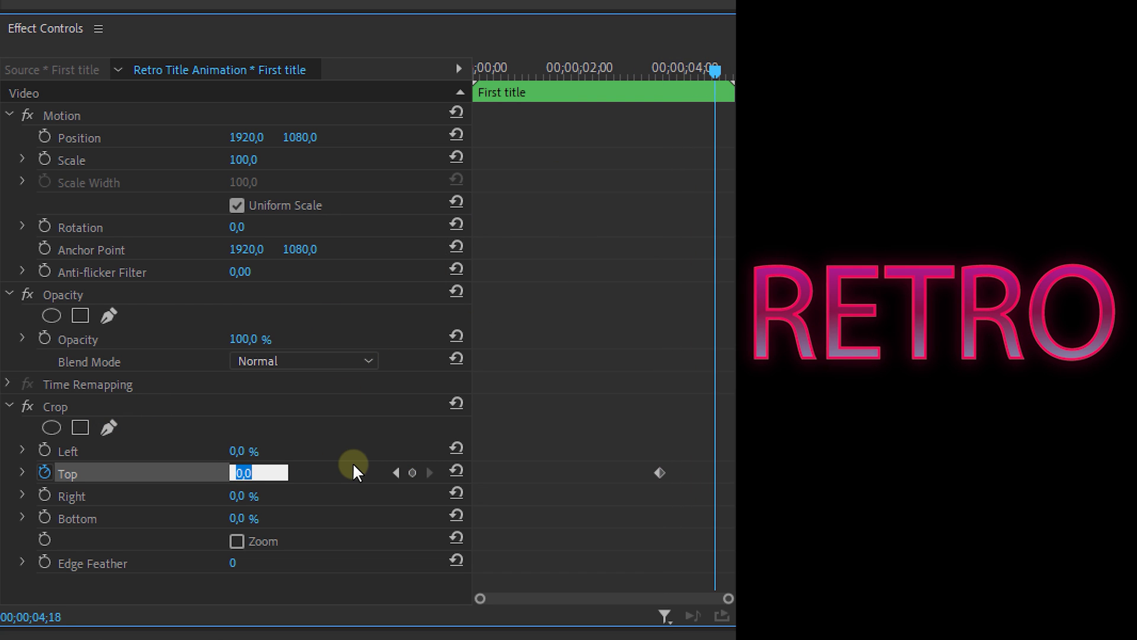
text(100)
key(Return)
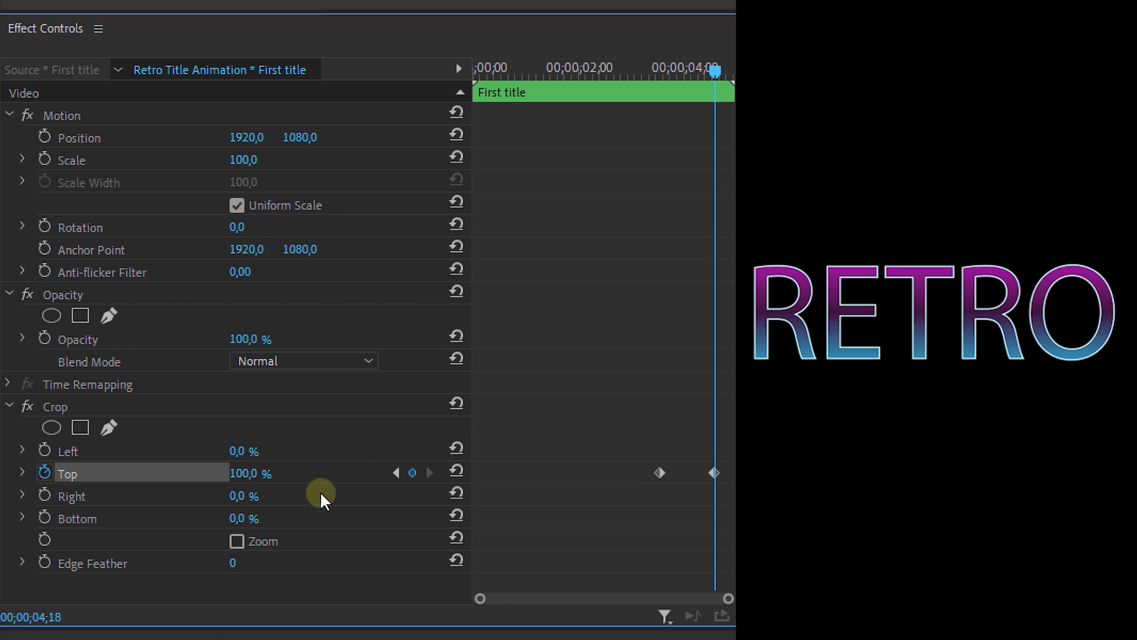
click(234, 563)
text(100)
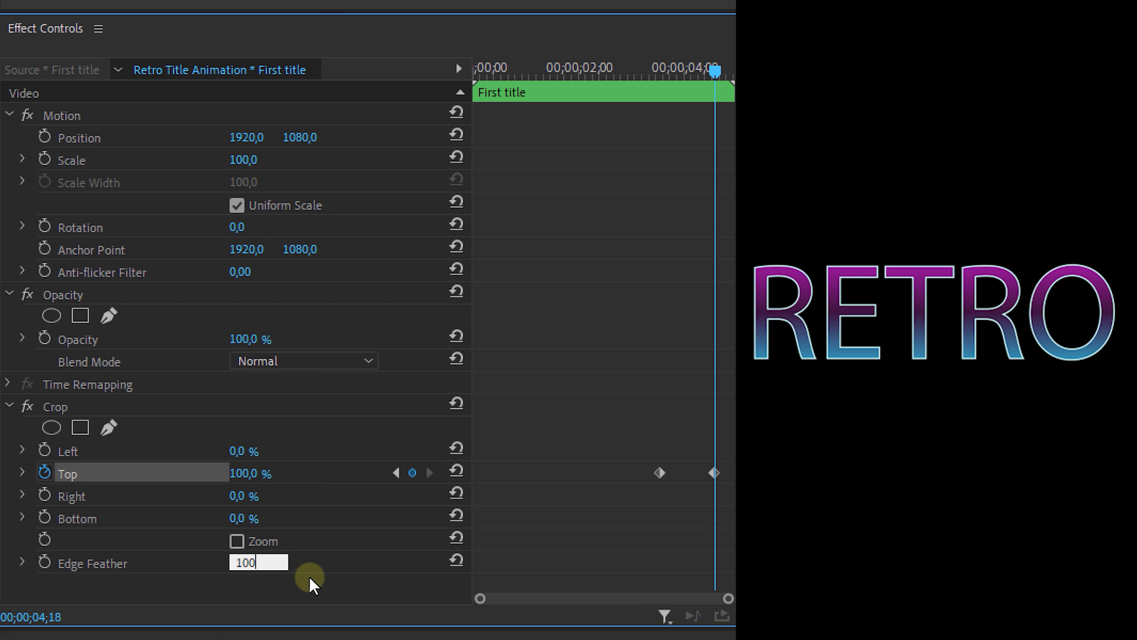
key(Return)
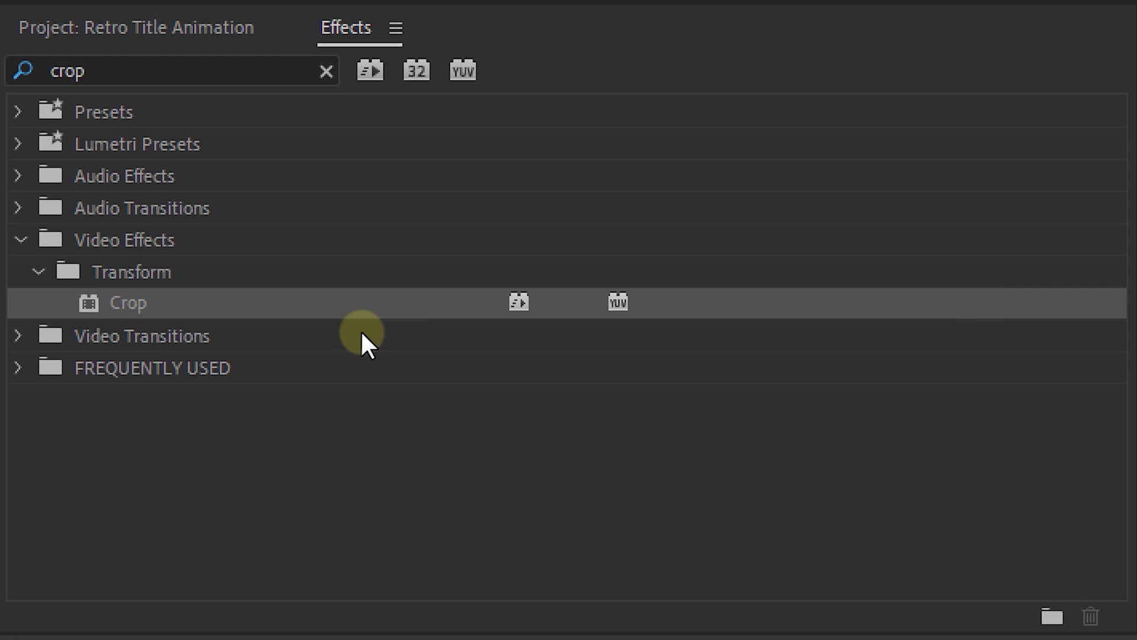
Step: Add Crop to the gradient RETRO clip, keyframing Right from 100% to 0% at 04;09, feather 100
drag(186, 301, 1136, 518)
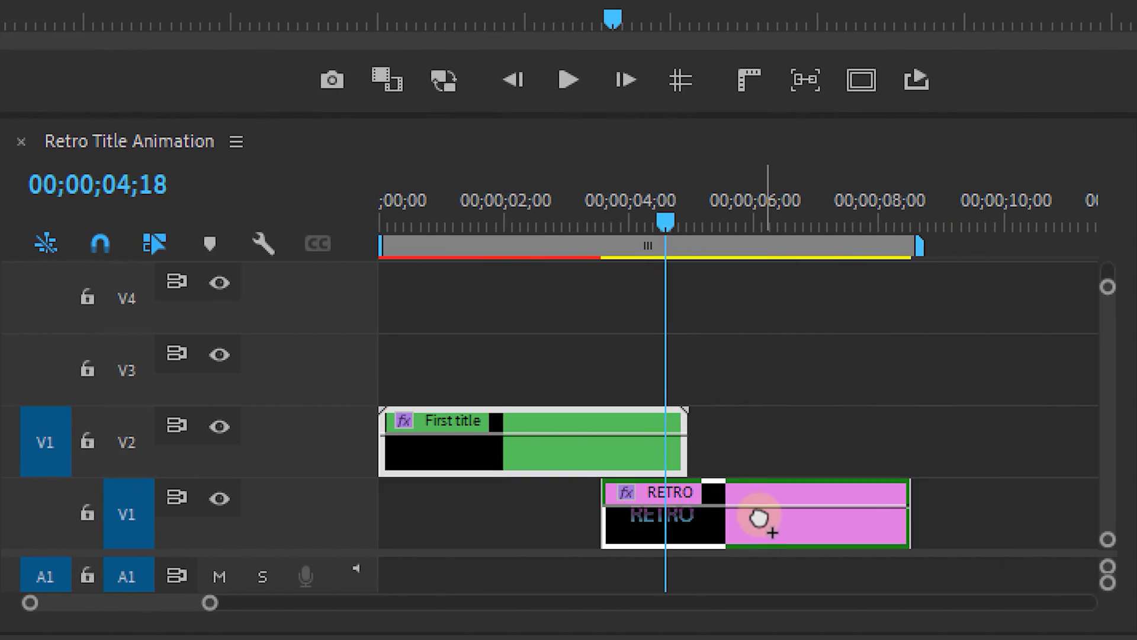
drag(759, 518, 761, 517)
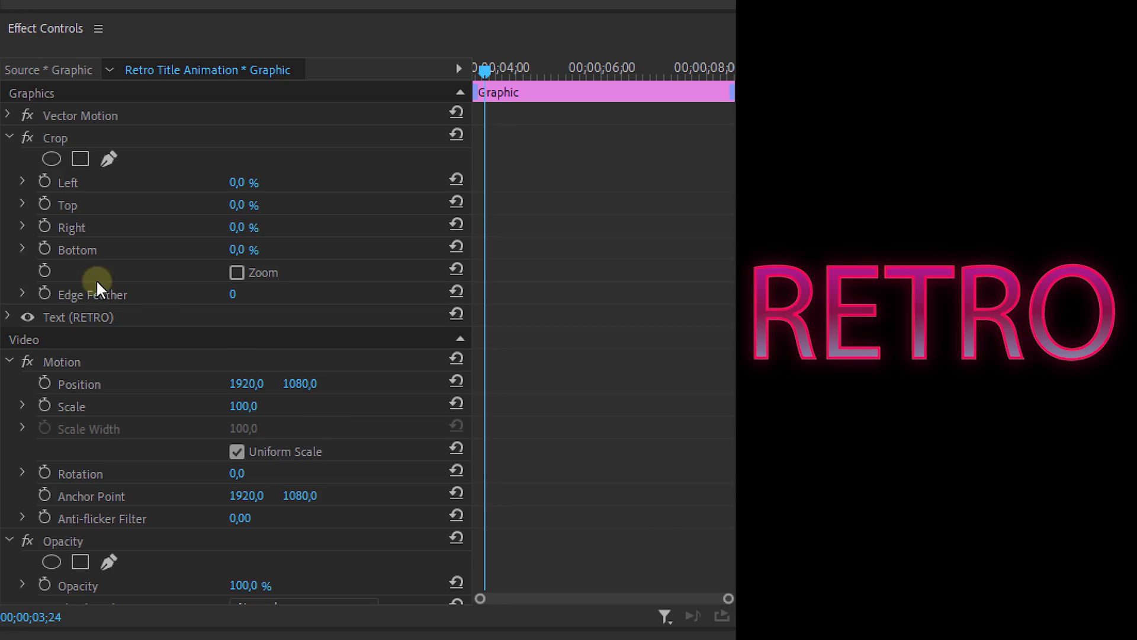
click(45, 226)
drag(252, 229, 385, 244)
drag(487, 70, 511, 69)
click(456, 225)
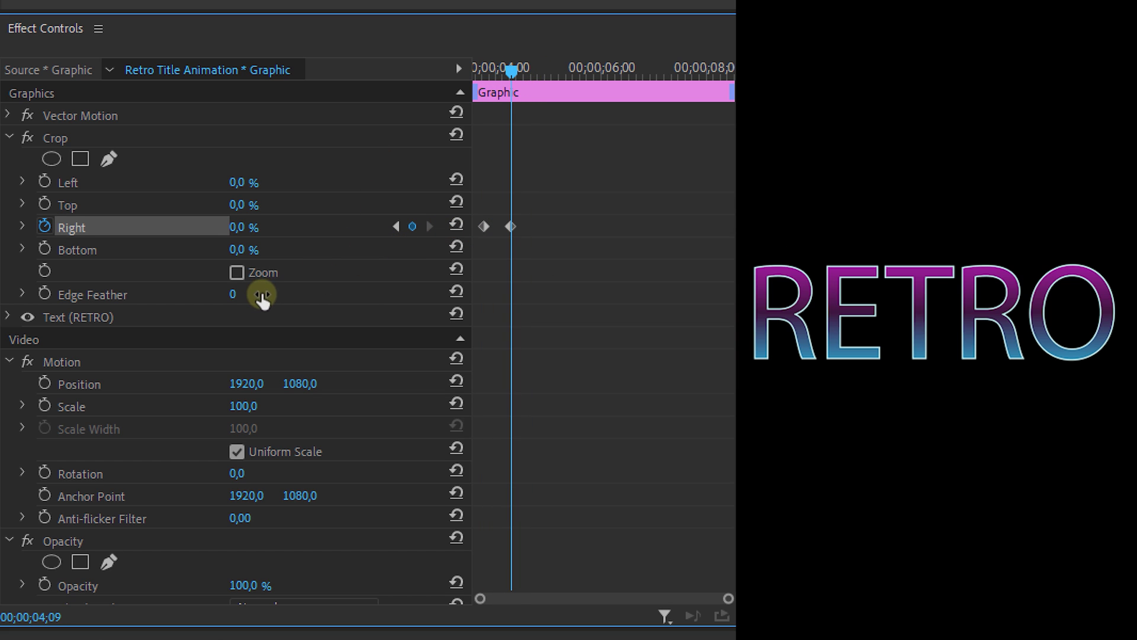
text(100)
key(Return)
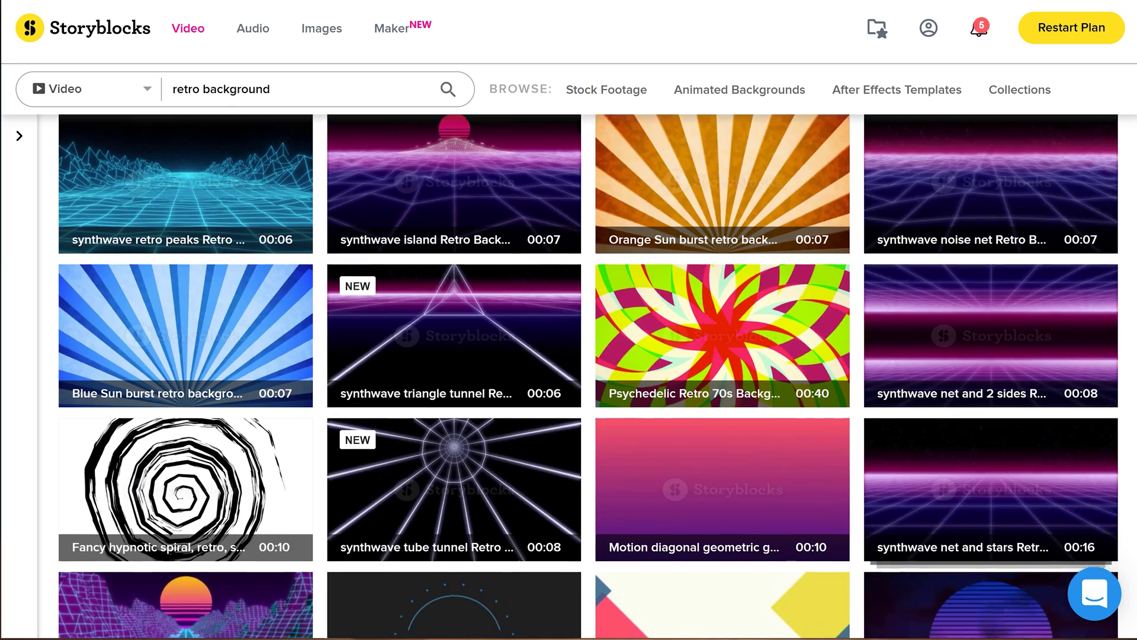
Step: Scroll down the Storyblocks retro background results to reach the Motion retro abstract background clip
scroll(588, 377, down, 5)
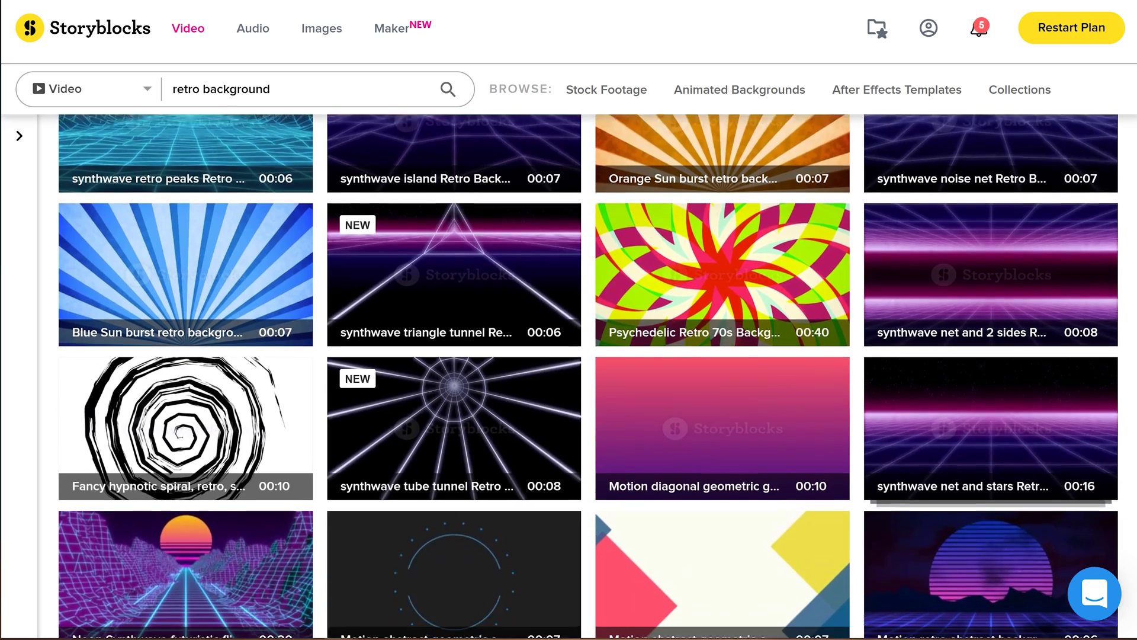
scroll(588, 377, down, 1)
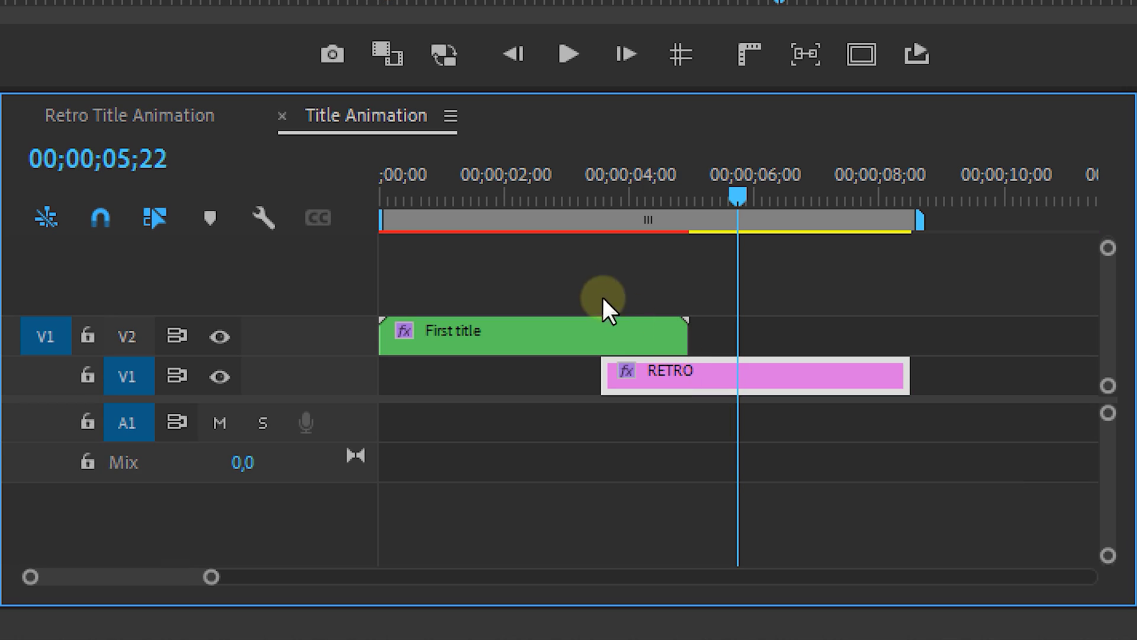
Step: Shift First title to V3 and RETRO to V2, then duplicate RETRO onto V1
drag(605, 309, 693, 452)
drag(819, 343, 825, 381)
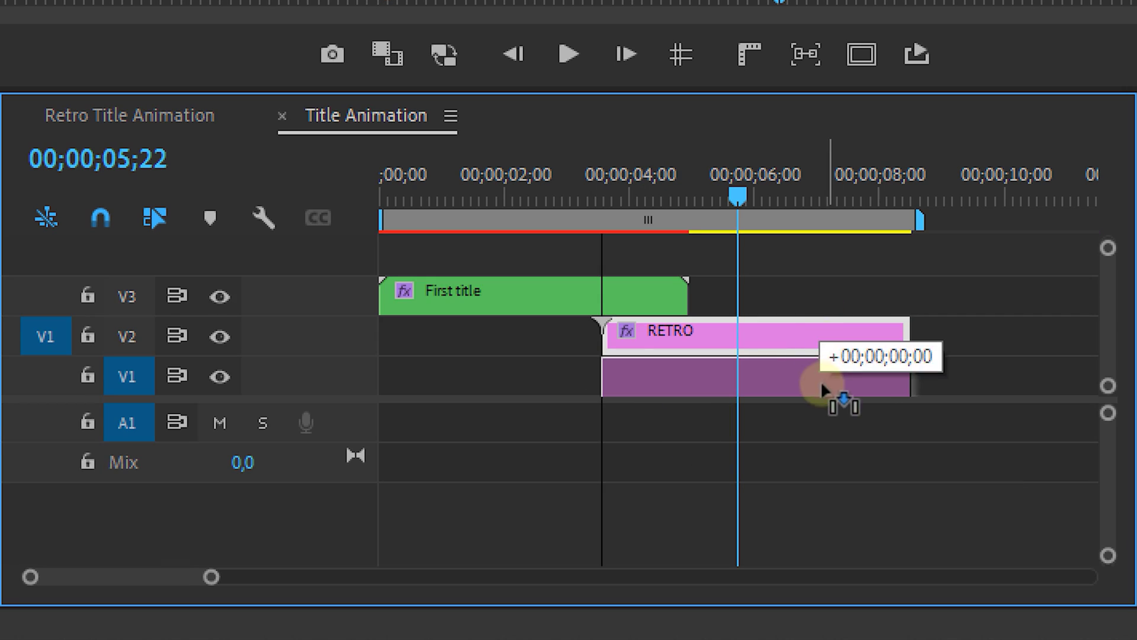